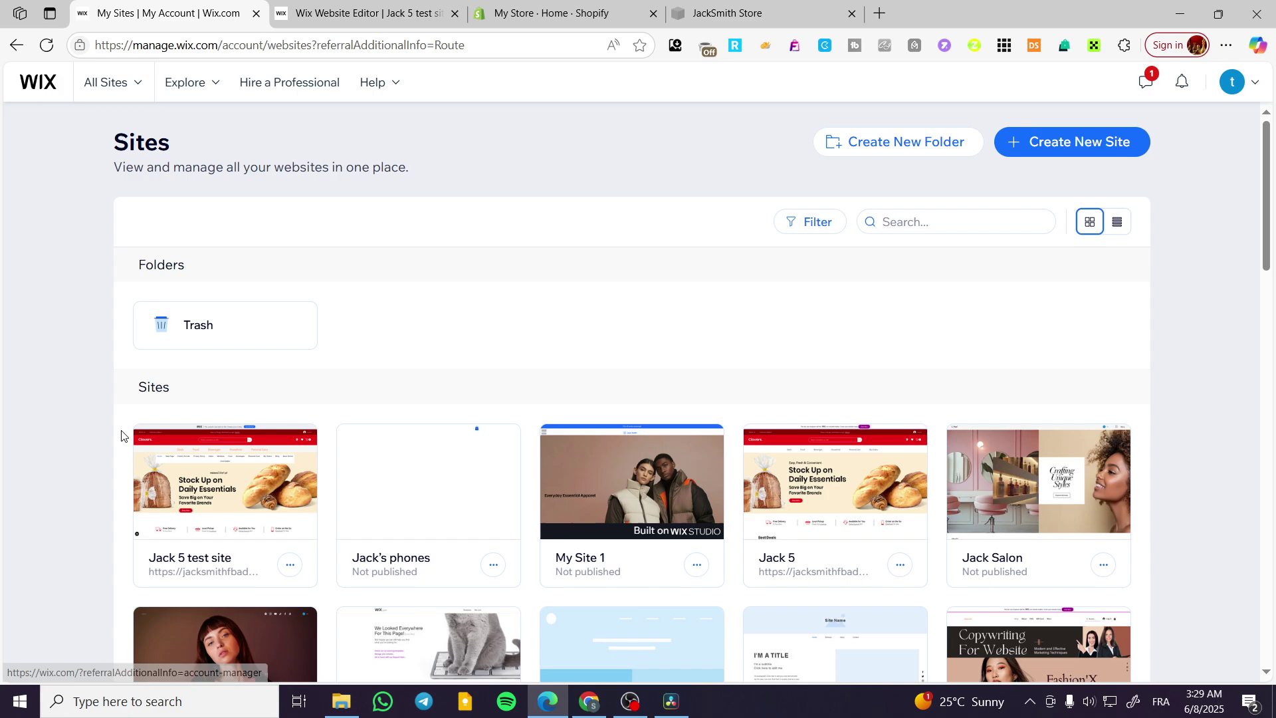
Step: Open the Jack 5 test site's dashboard, switch to its open website editor, and dismiss the App Market
mouse_move(186, 486)
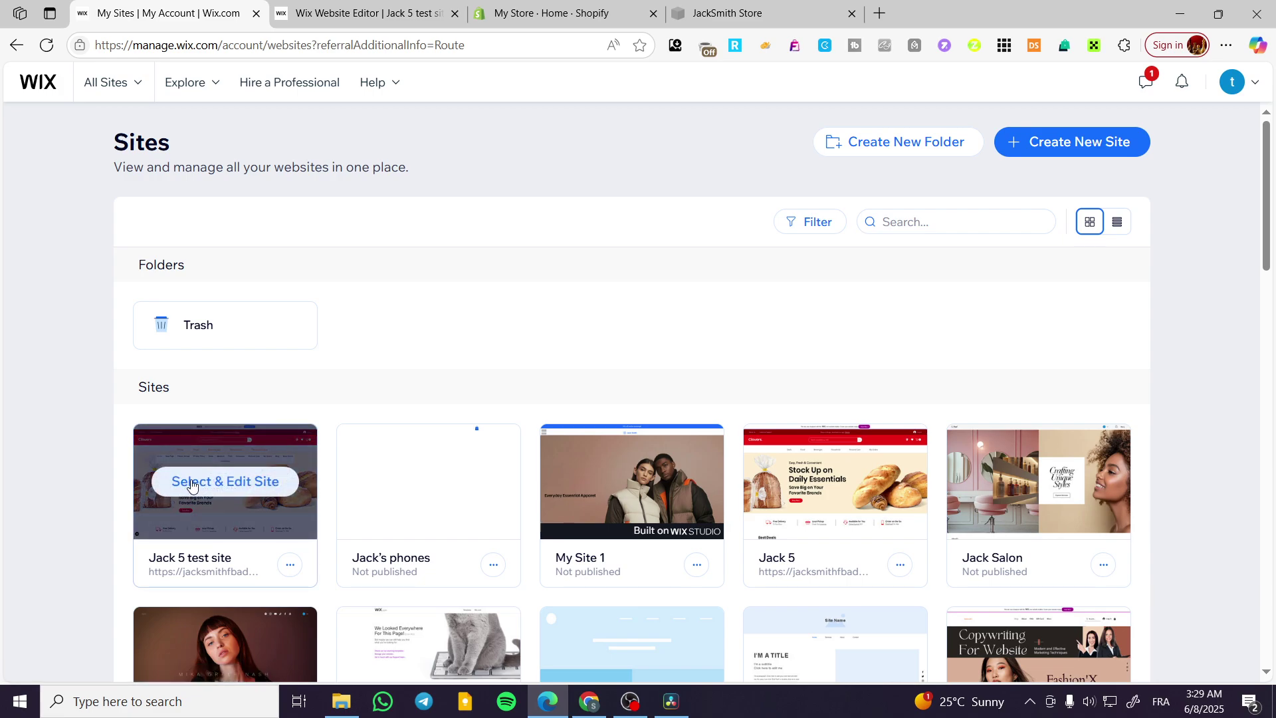
click(191, 481)
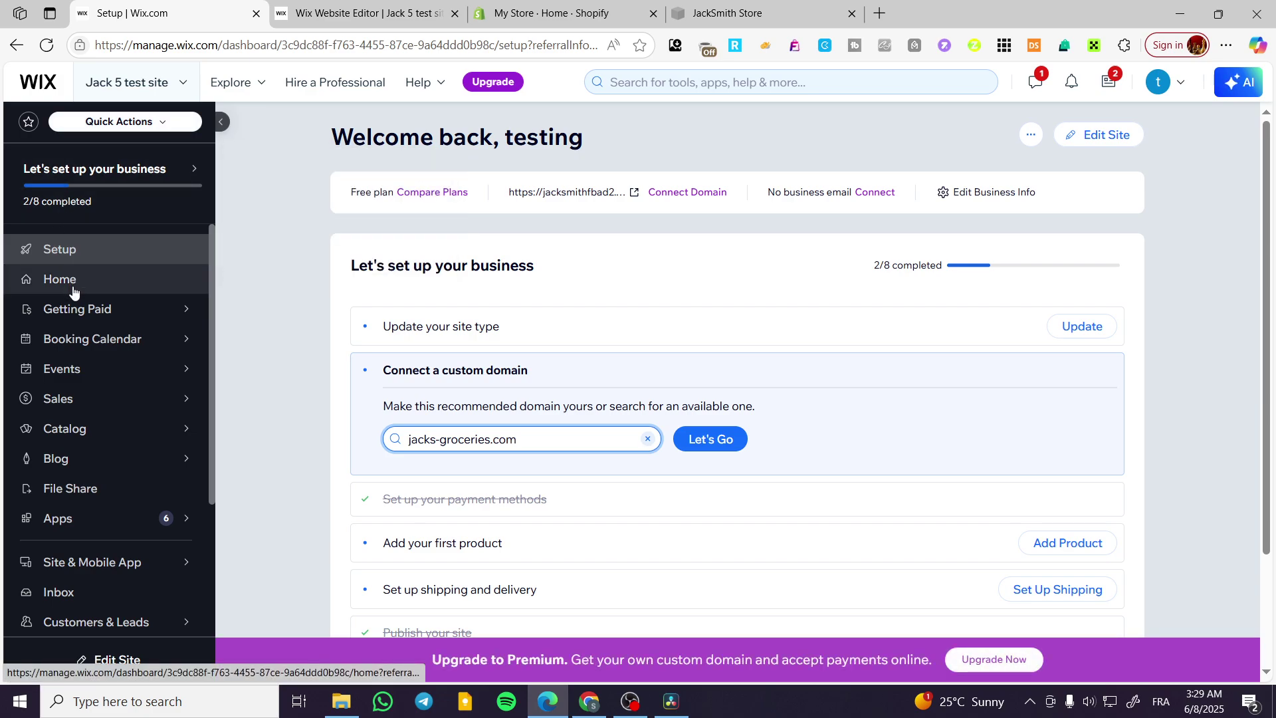
mouse_move(69, 311)
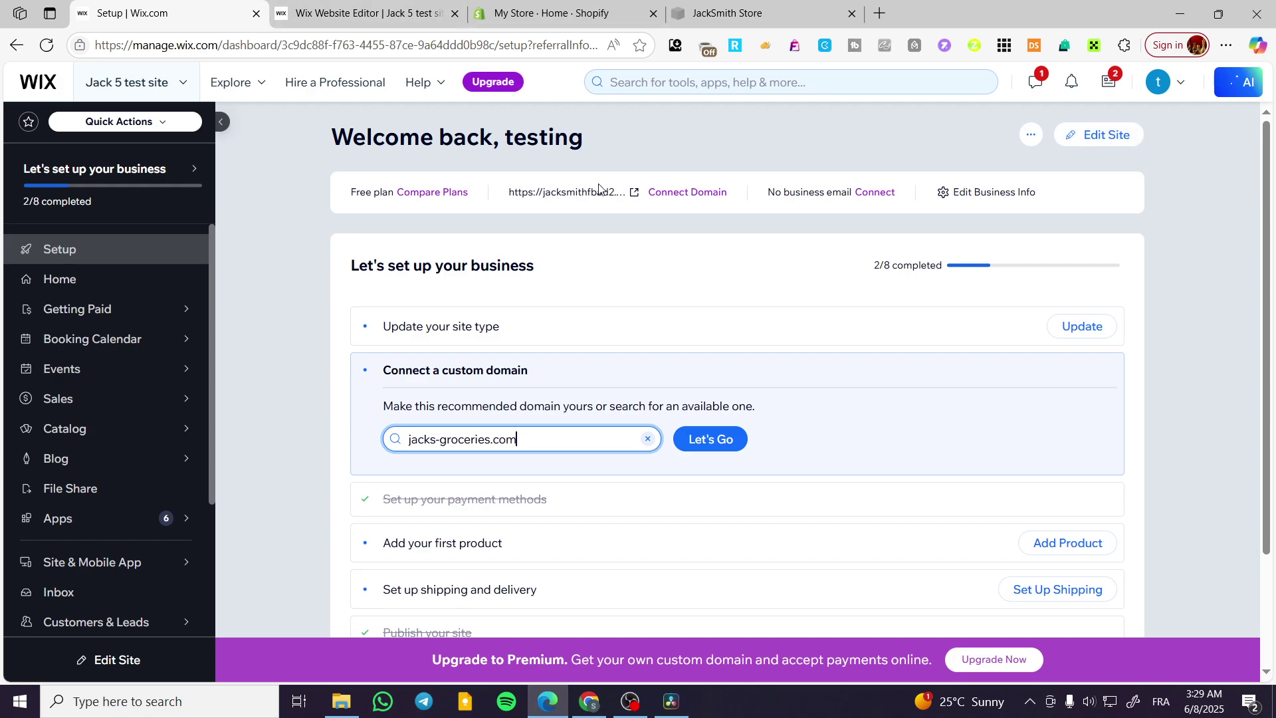
click(325, 8)
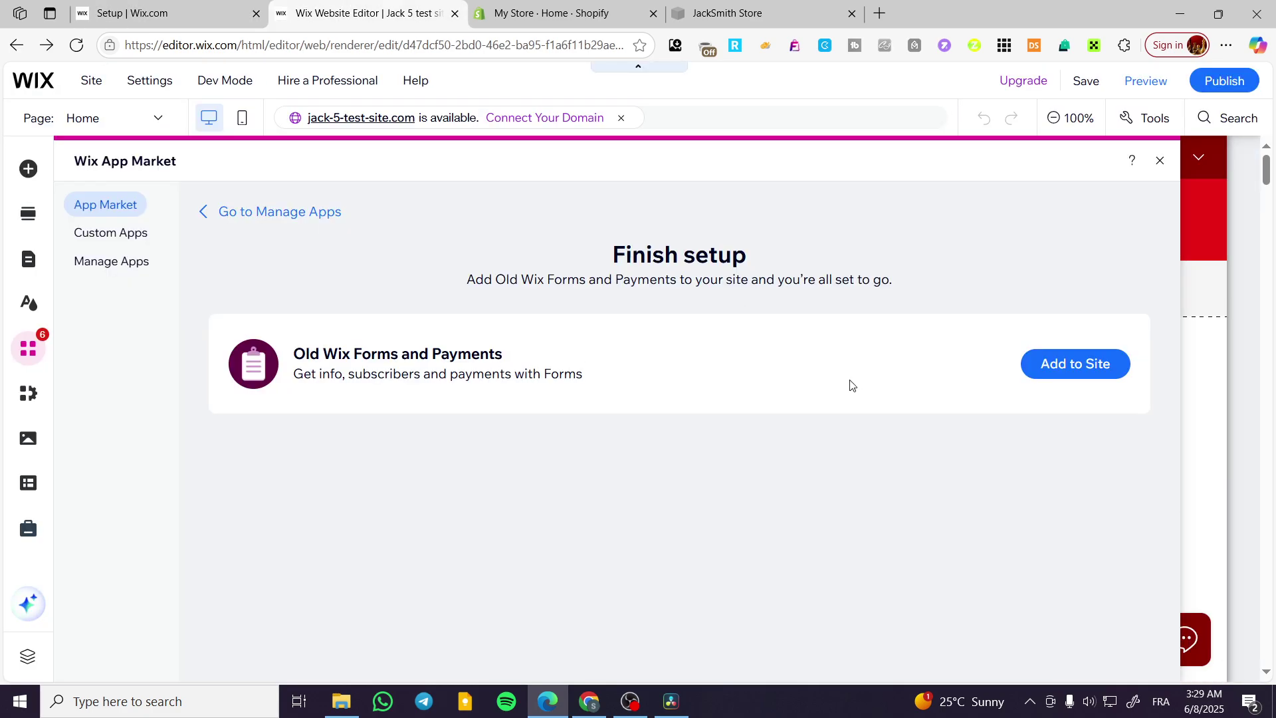
click(1159, 163)
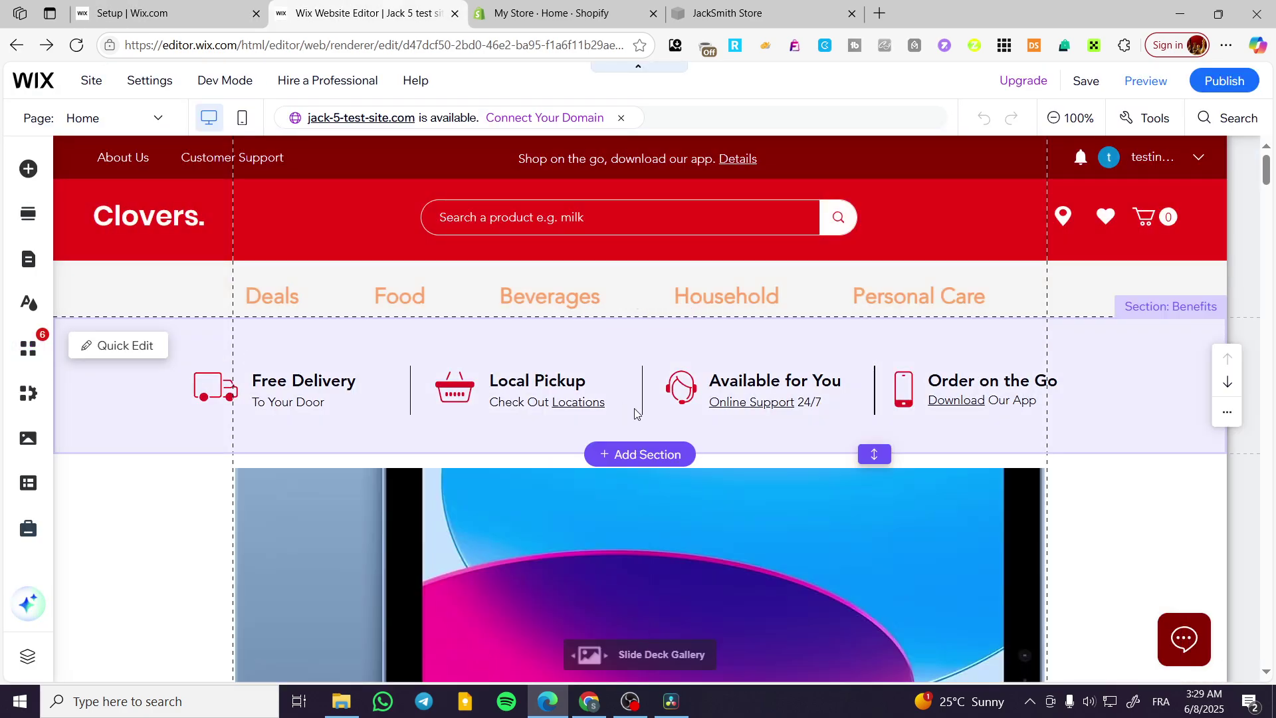
Step: Add a blank section between the circular image slider and the Best Deals products section on the Home page
scroll(752, 429, down, 10)
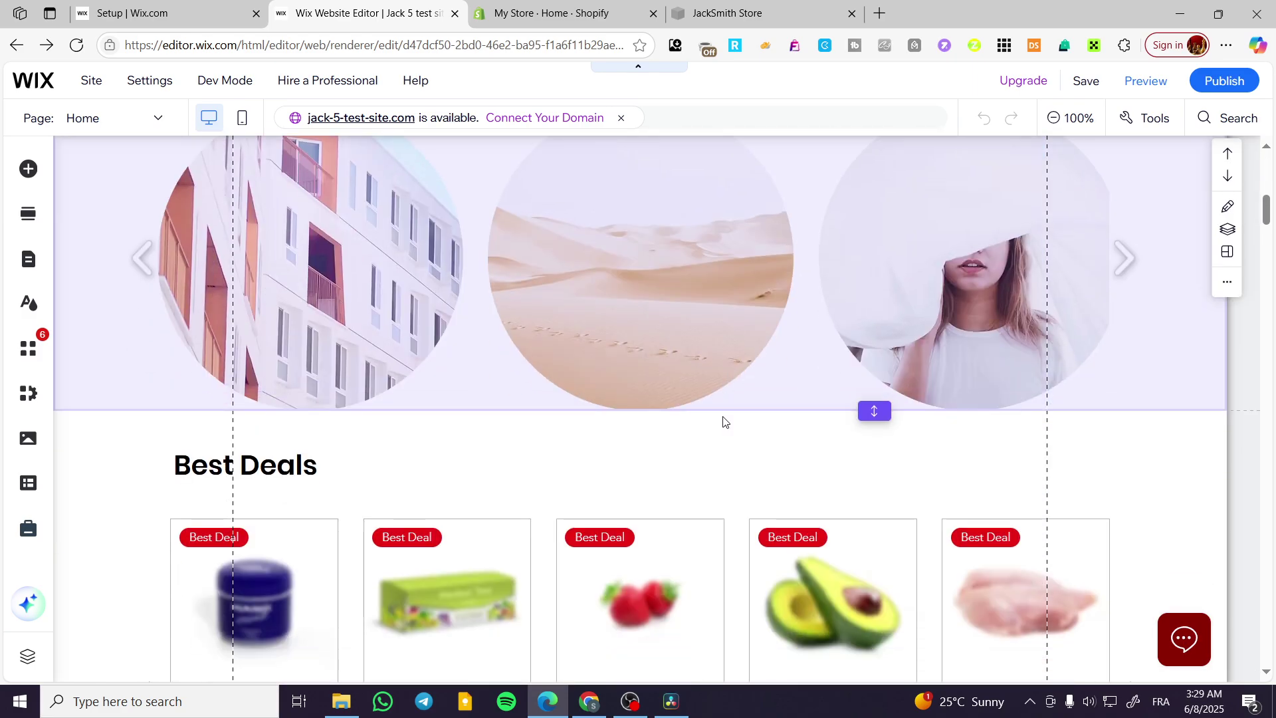
scroll(722, 420, up, 10)
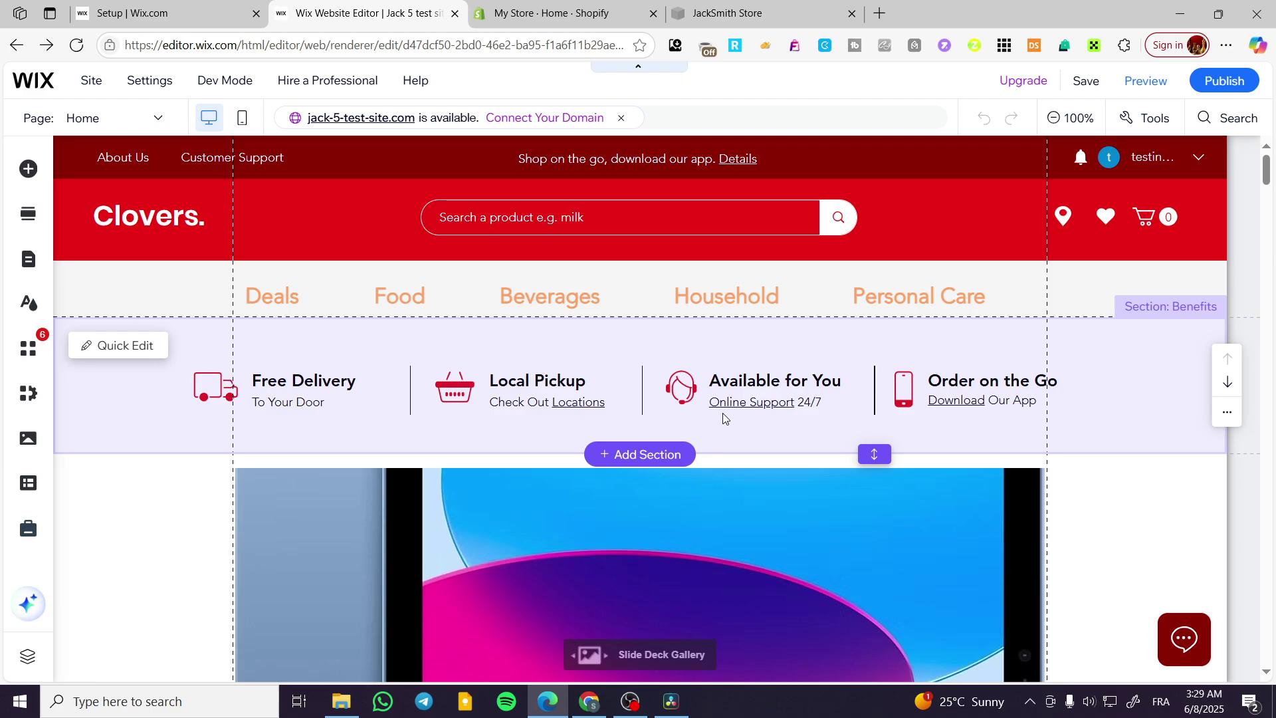
scroll(723, 413, down, 10)
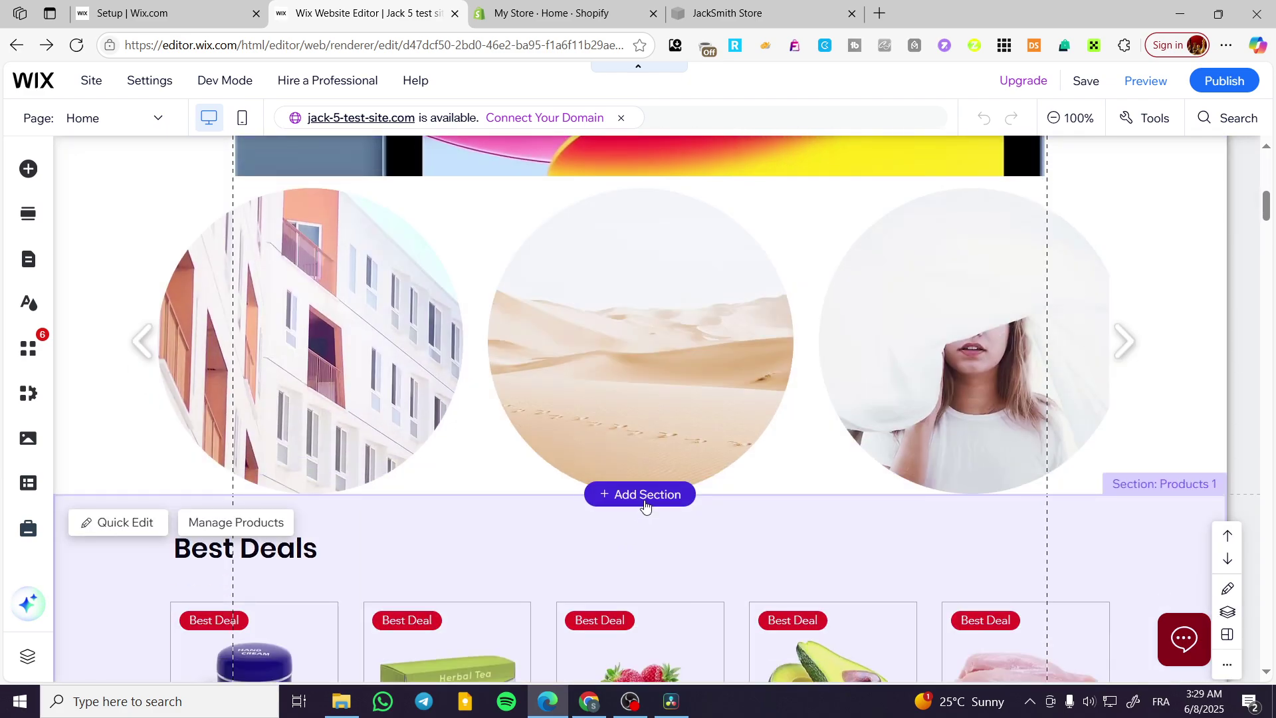
click(642, 497)
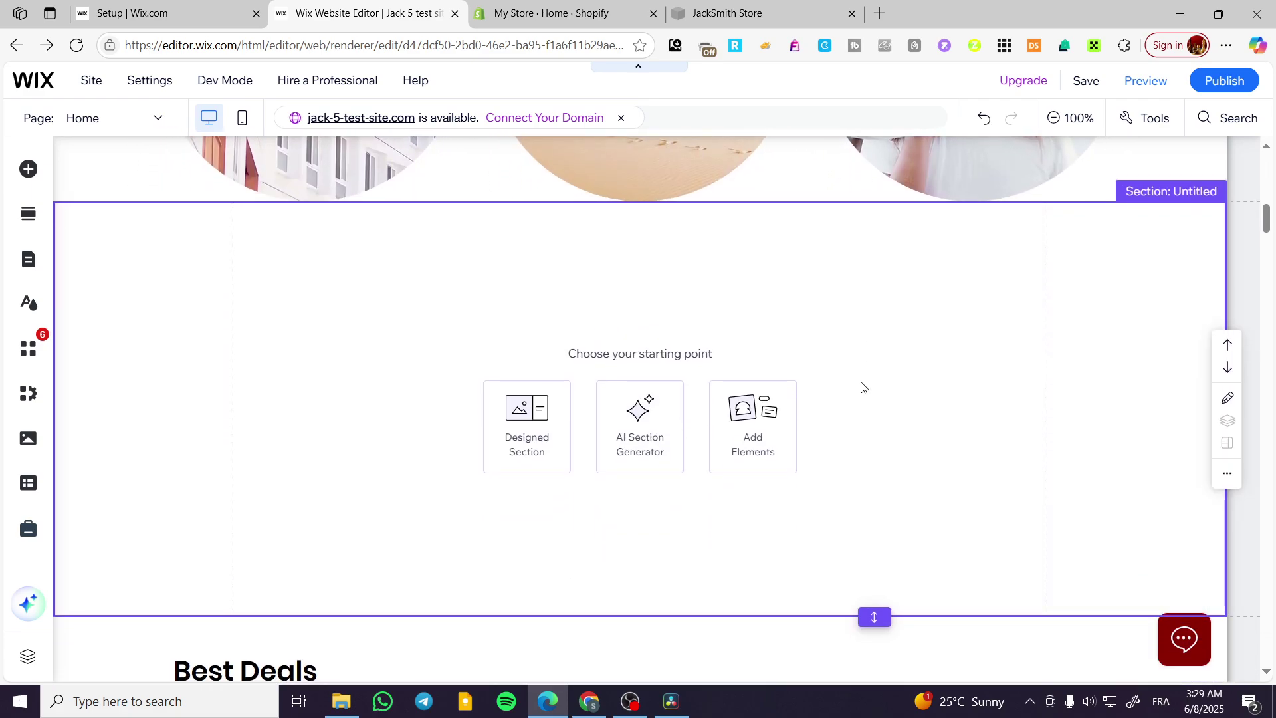
Step: Insert the slider gallery with arrows from the Slider Galleries into the left side of the new blank section
click(24, 172)
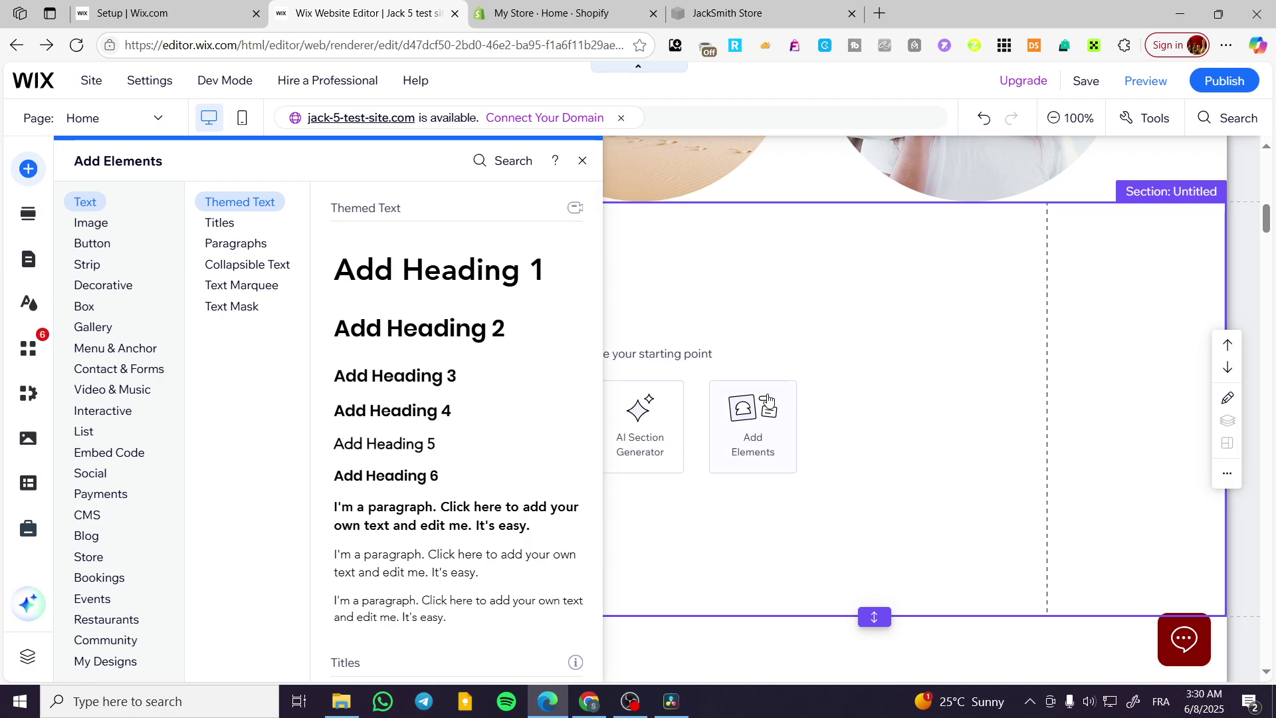
click(152, 350)
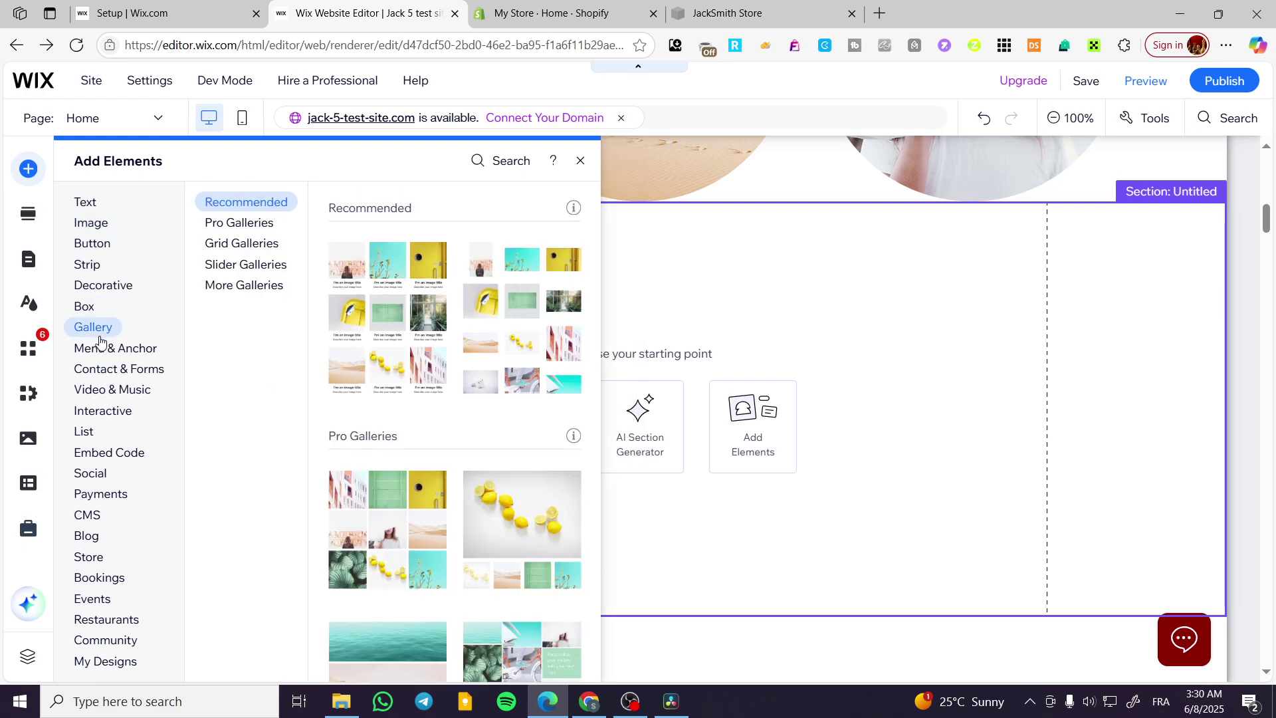
click(229, 224)
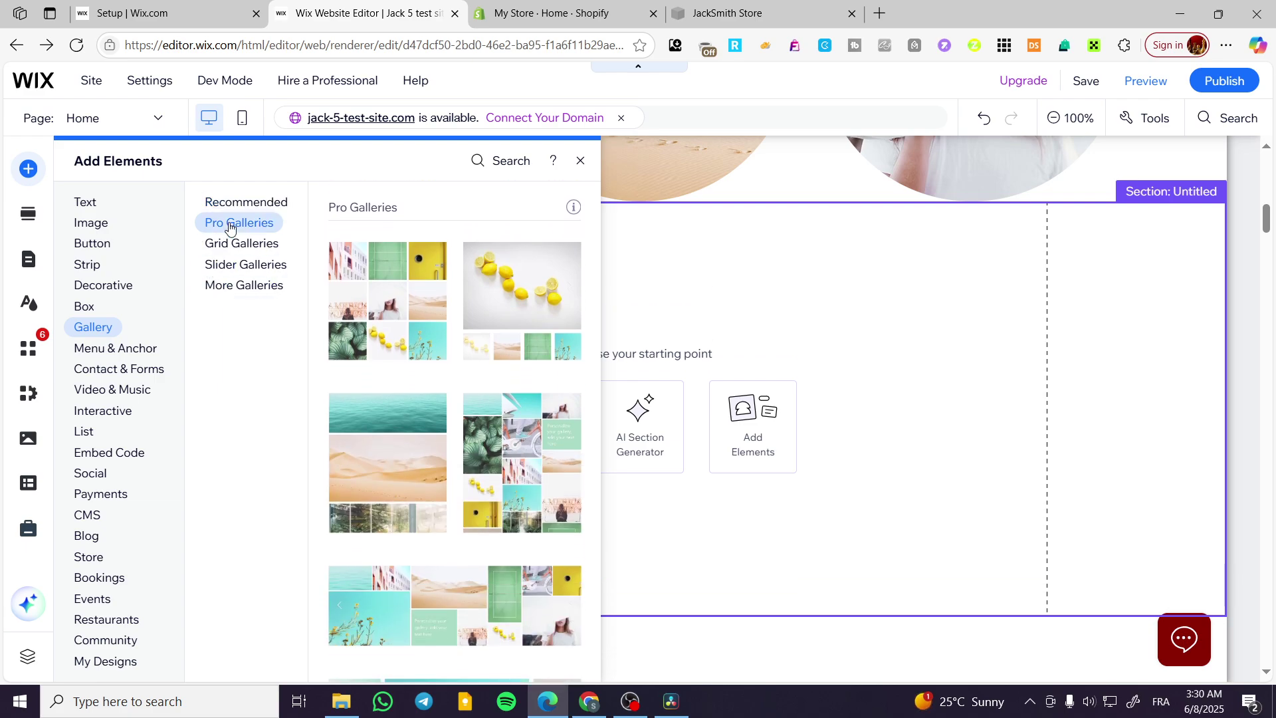
click(232, 267)
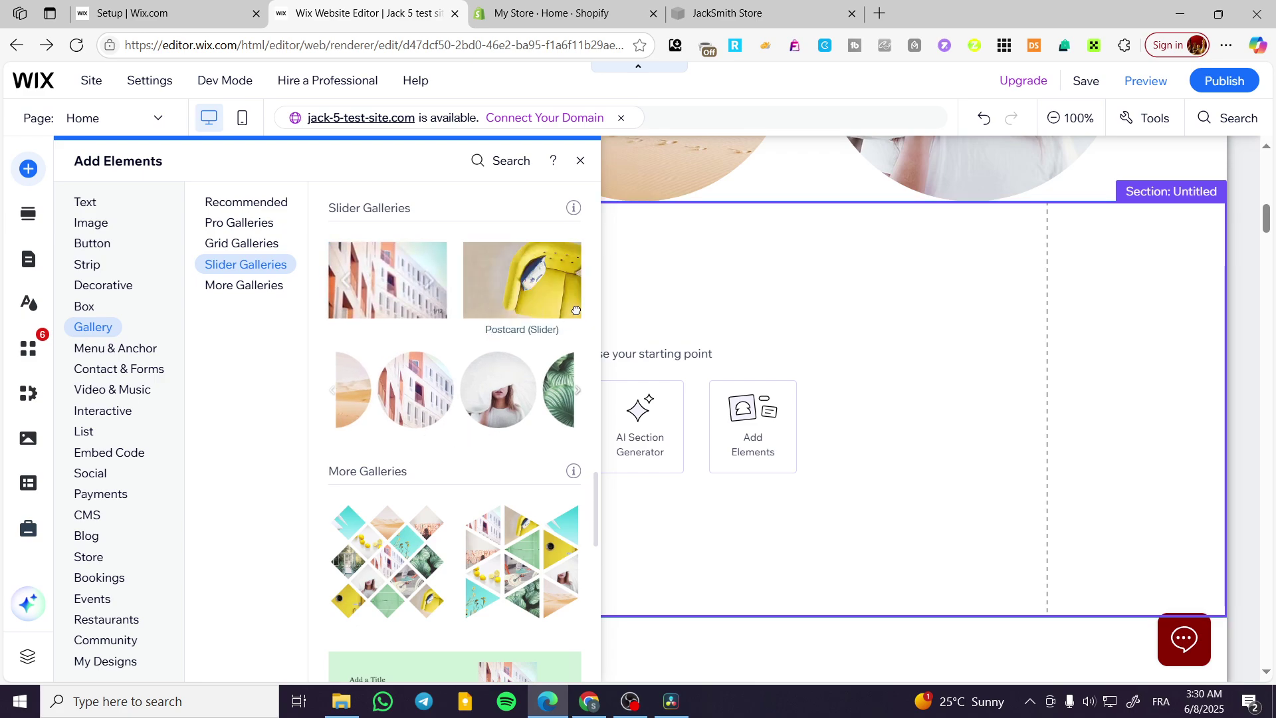
drag(525, 286, 380, 394)
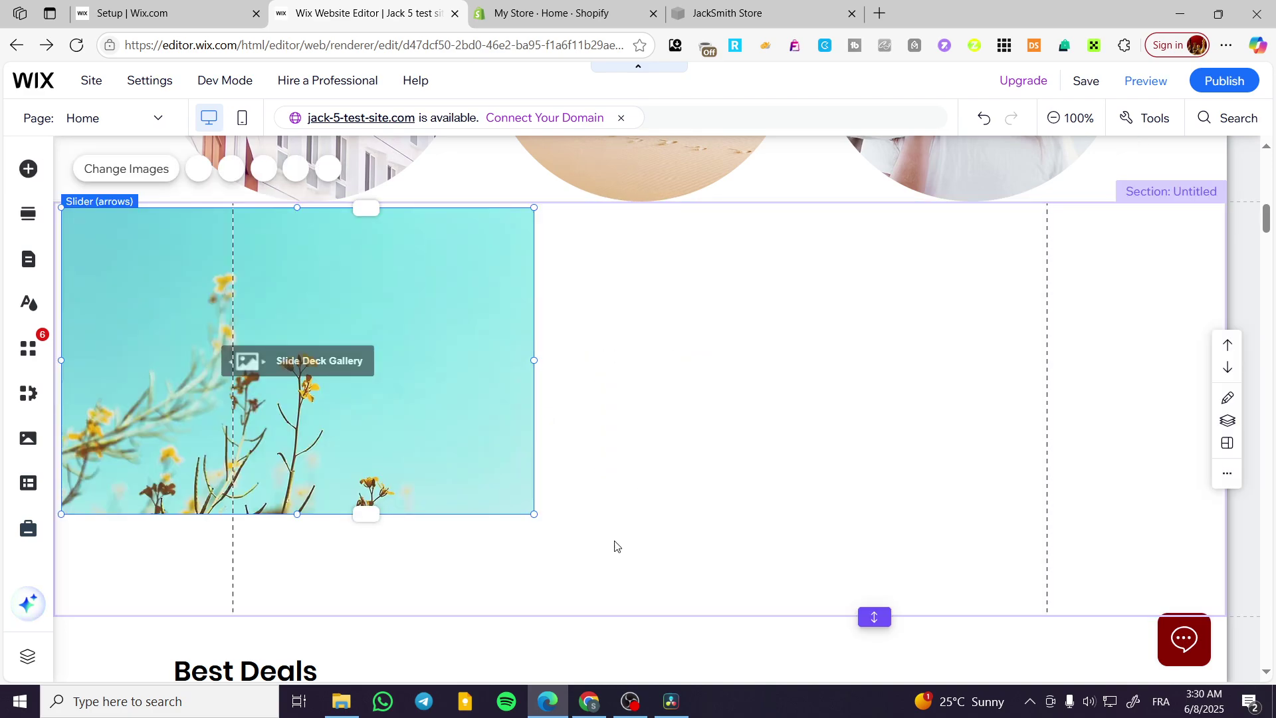
Step: Increase the new section's height to make room below the arrow slider gallery
drag(875, 614, 833, 567)
scroll(599, 464, up, 3)
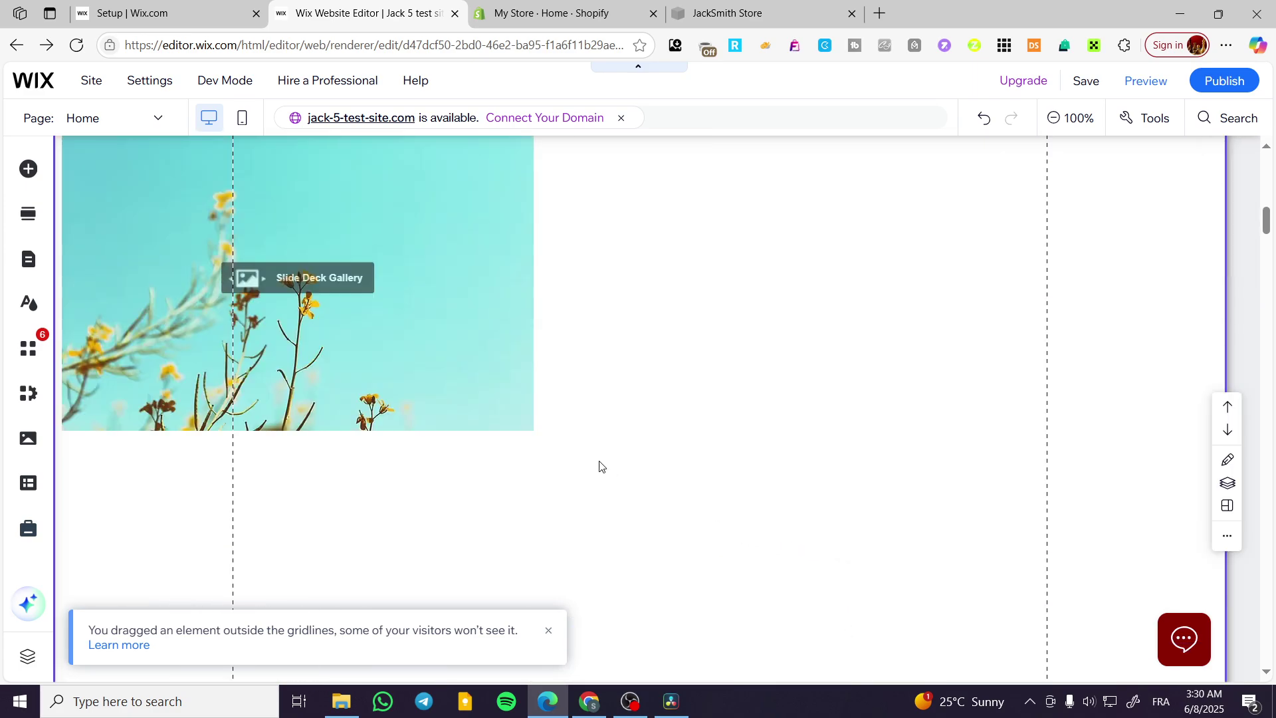
scroll(448, 319, up, 2)
click(424, 411)
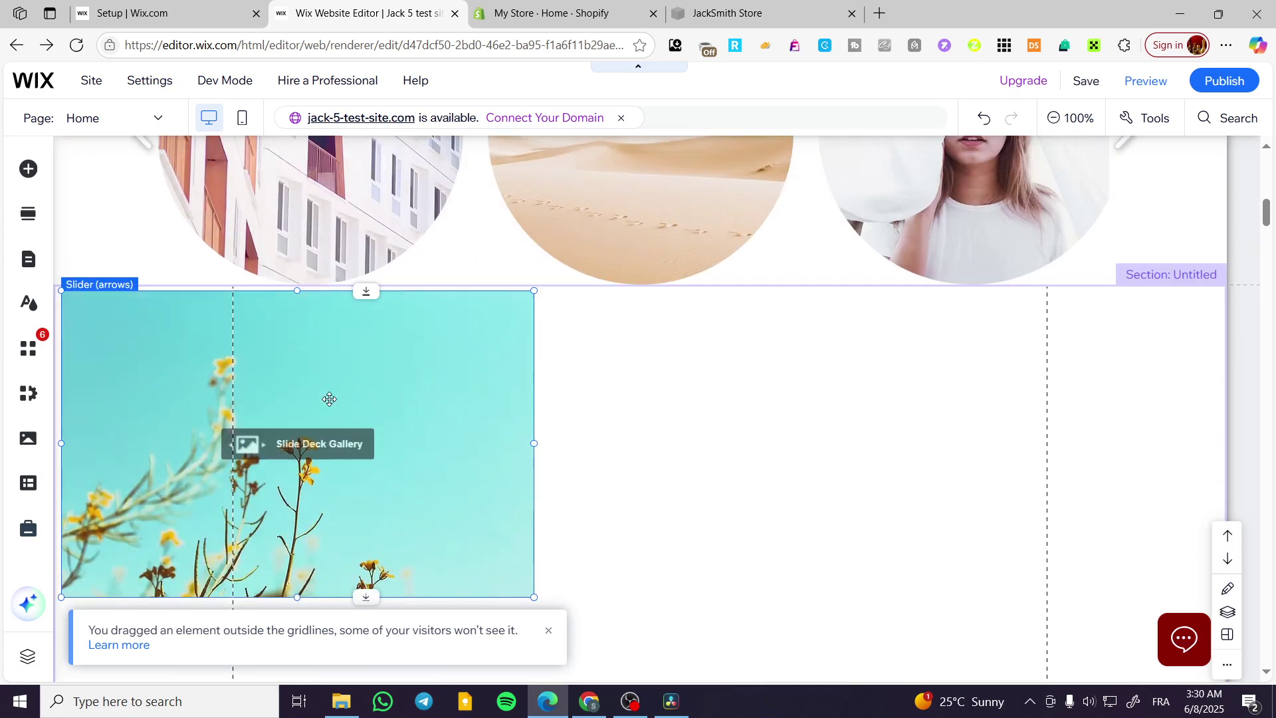
Step: Insert a second slider gallery, the yellow sofa slide deck, on the right side of the new section
click(28, 168)
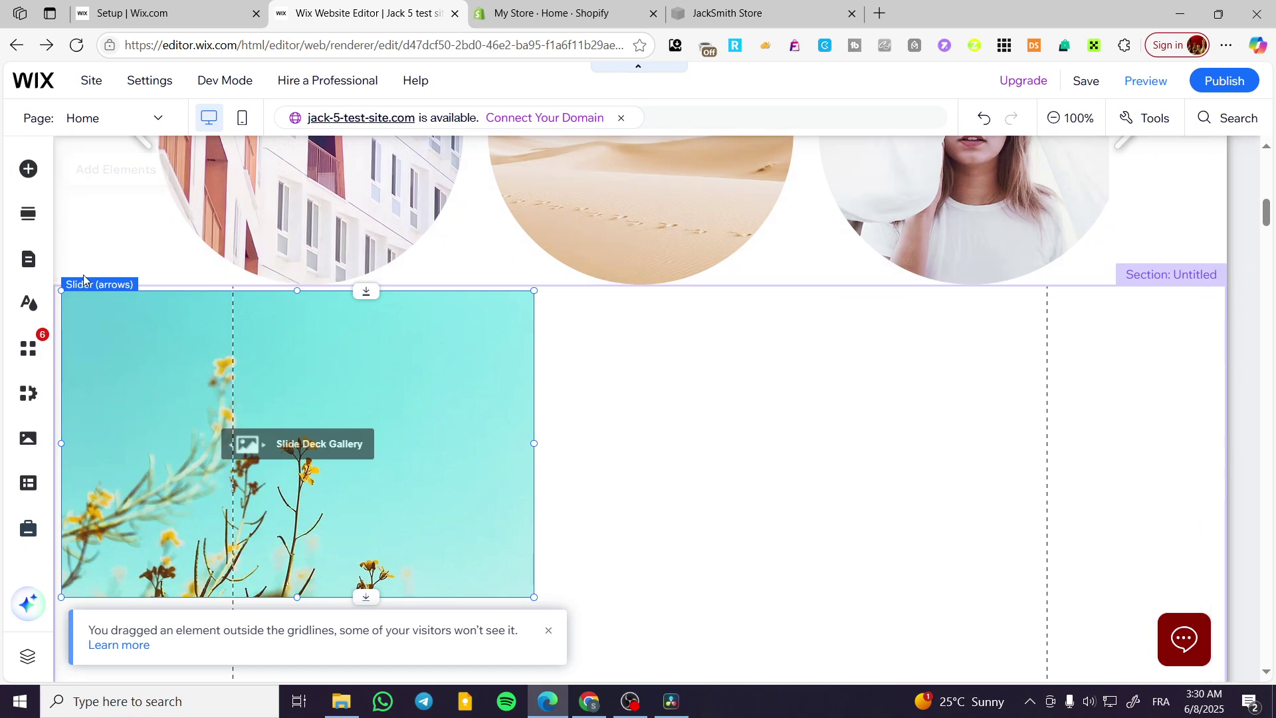
click(239, 264)
drag(388, 279, 892, 456)
Step: Insert the circular-image slider gallery below the two slide decks and widen it slightly toward the right
scroll(643, 404, down, 6)
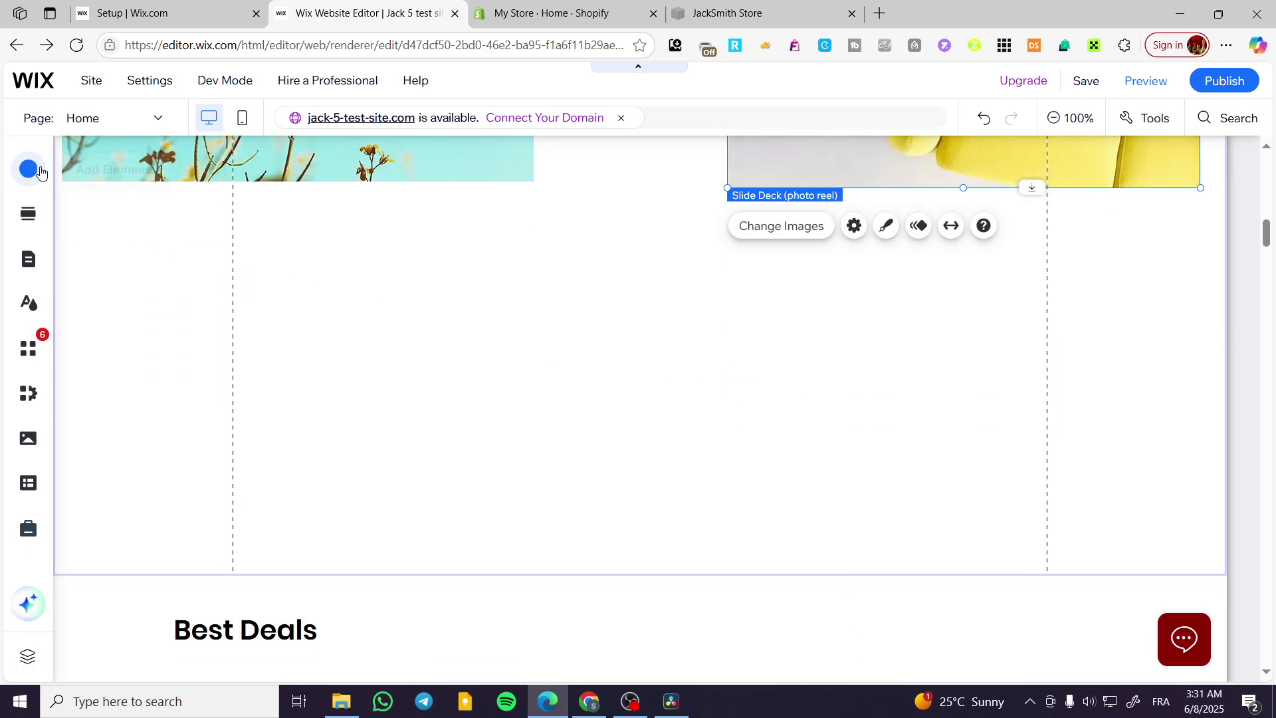
click(28, 169)
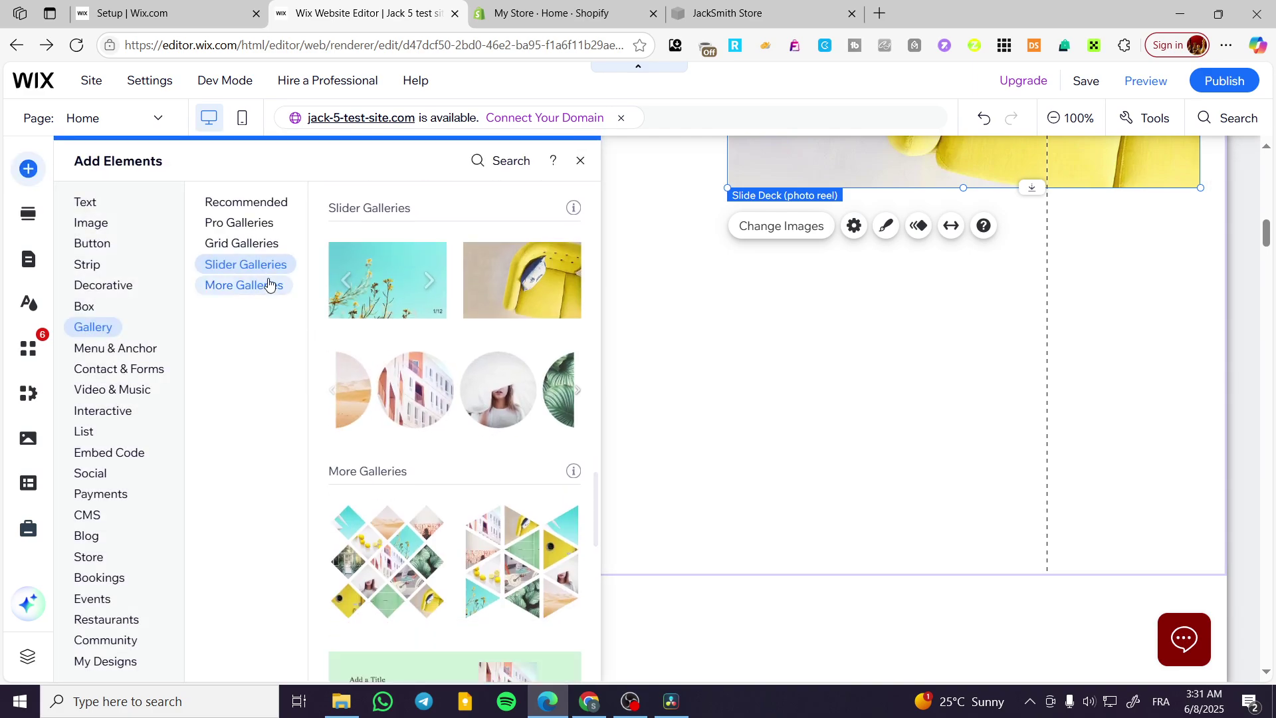
drag(591, 408, 813, 361)
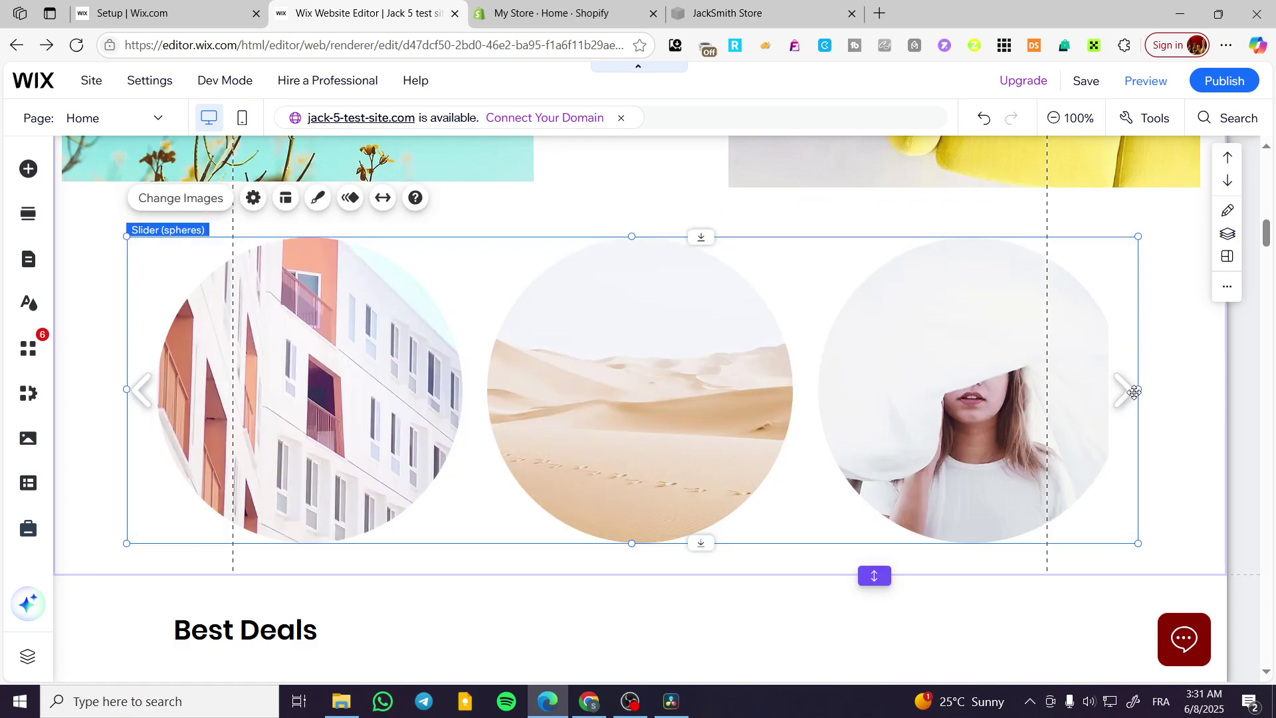
drag(1144, 395, 1175, 390)
Step: Review the images in the arrow slider gallery and leave them as they are
scroll(535, 381, up, 4)
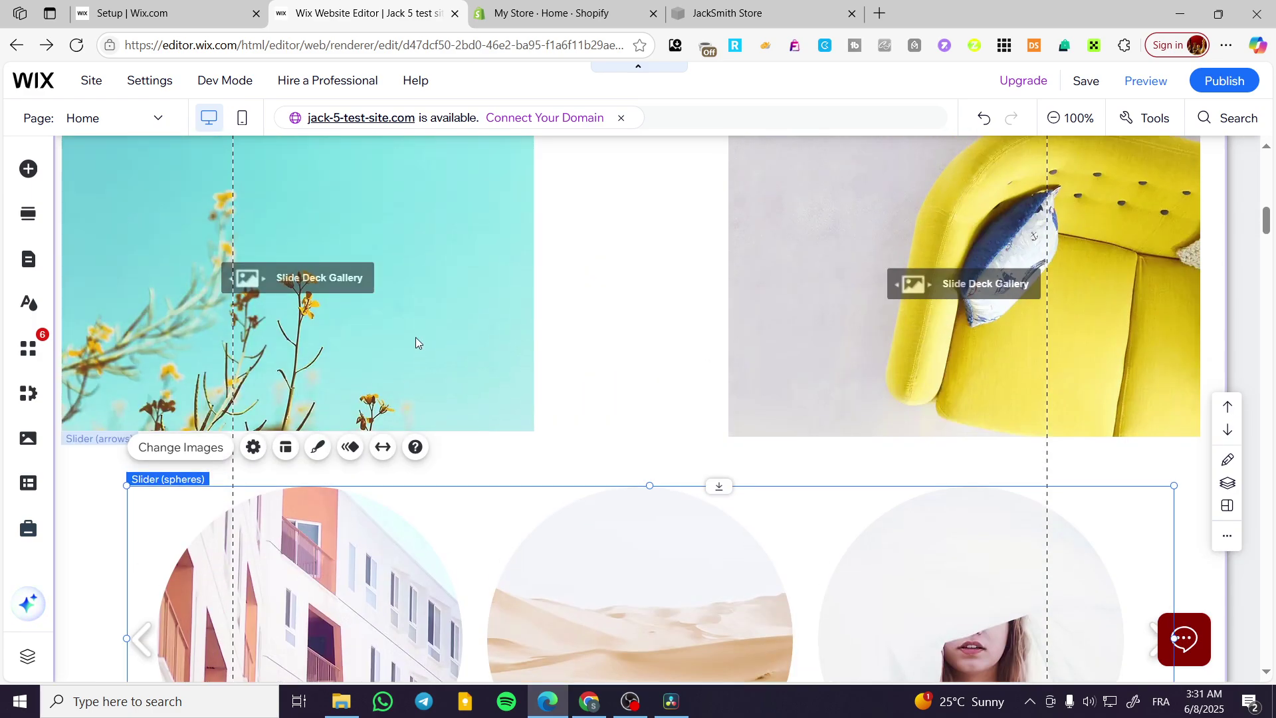
scroll(337, 332, up, 1)
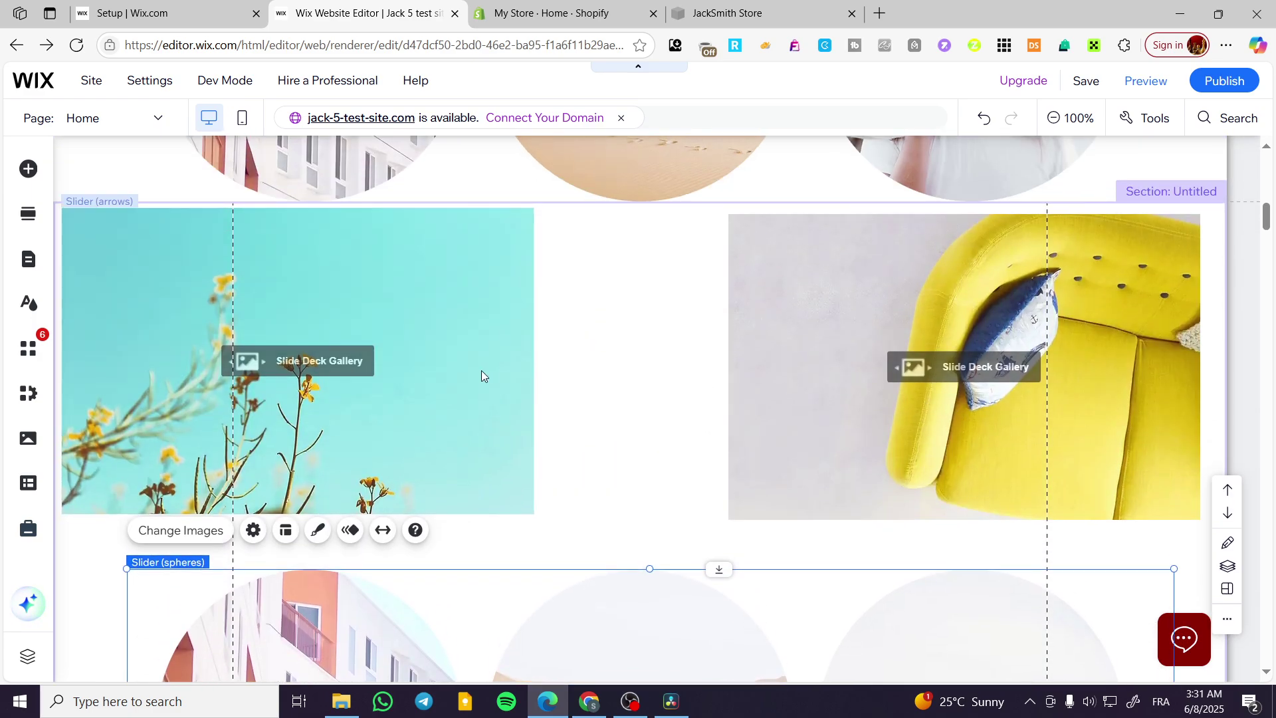
click(444, 368)
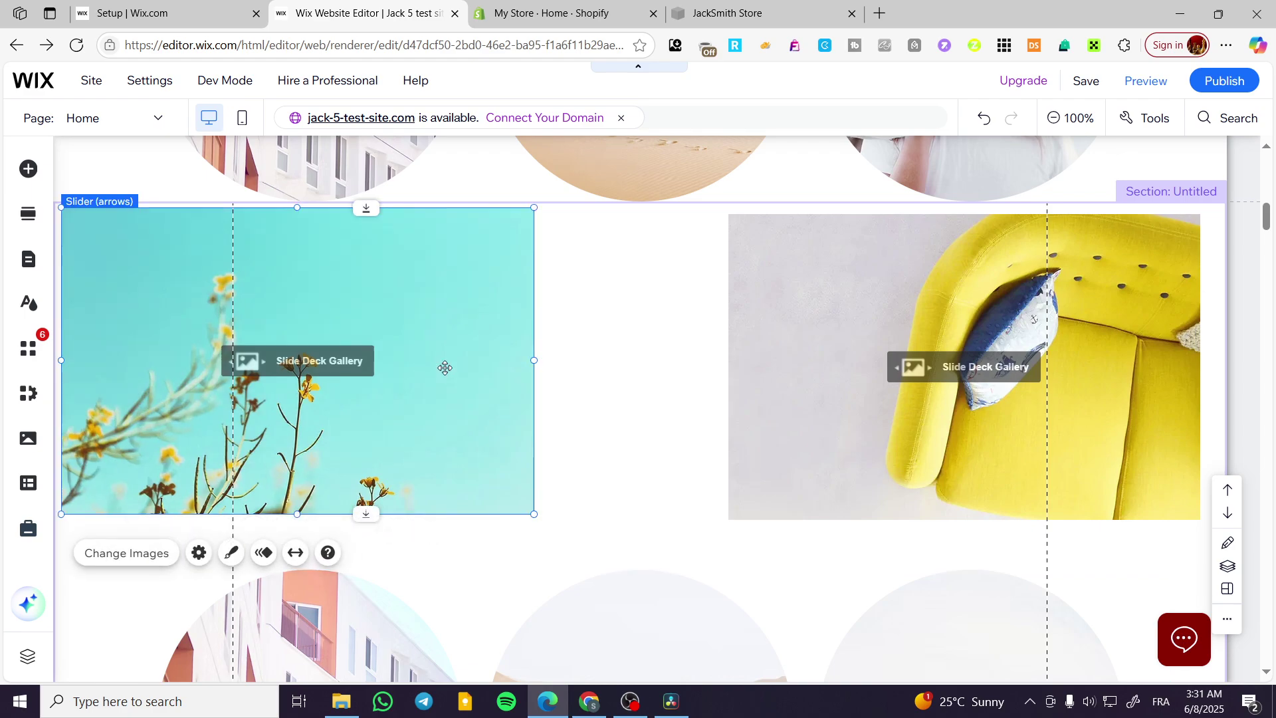
click(143, 558)
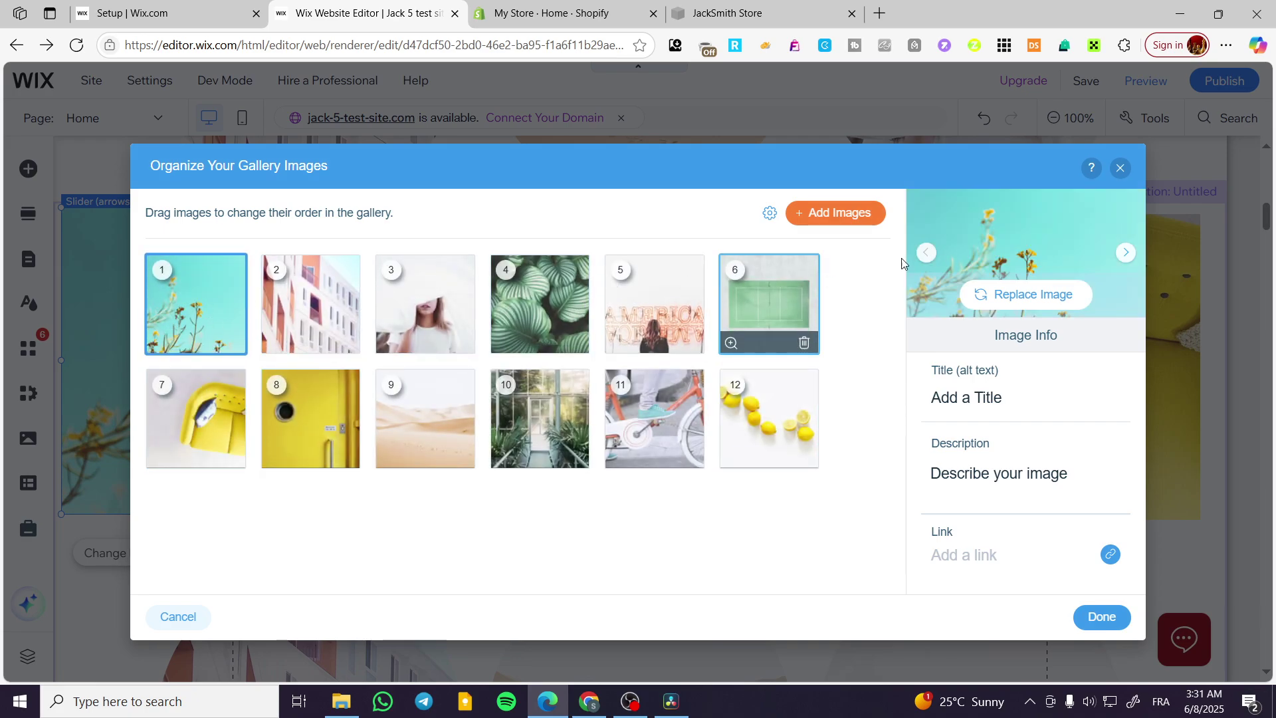
click(1121, 167)
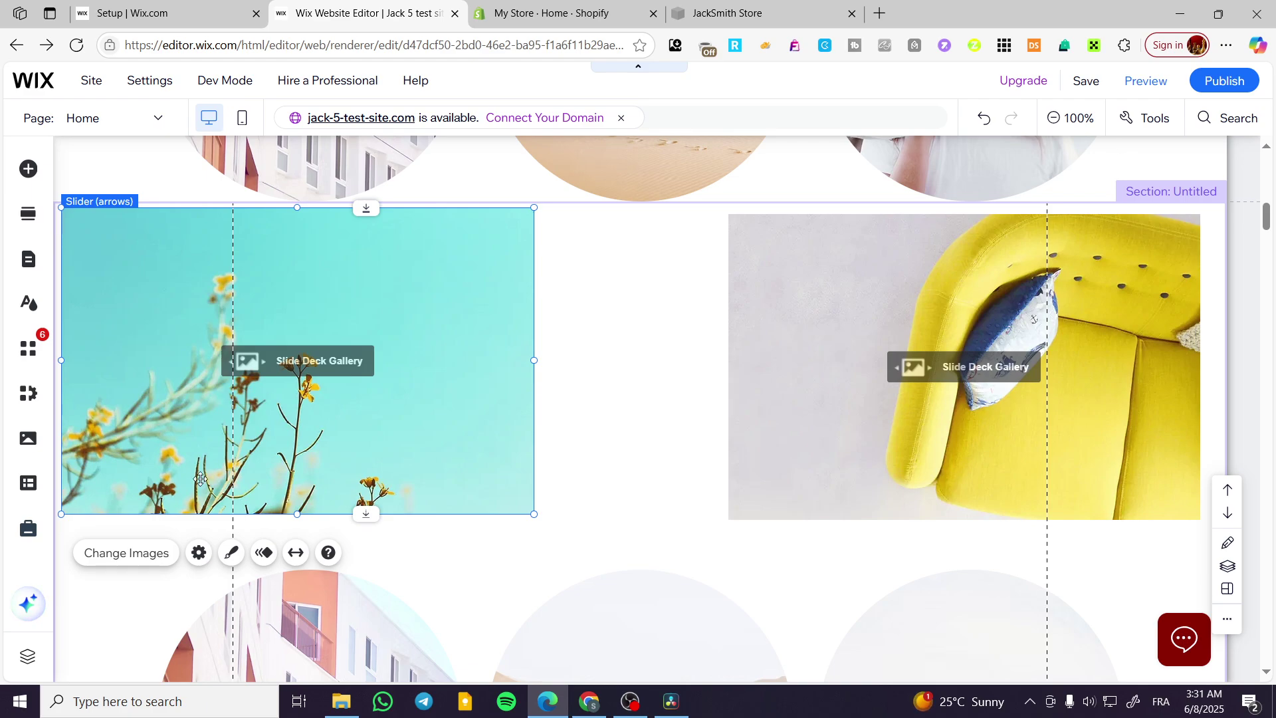
Step: Enable autoplay on loading for the arrow slider gallery and try to set the time between images to 2 seconds
click(198, 553)
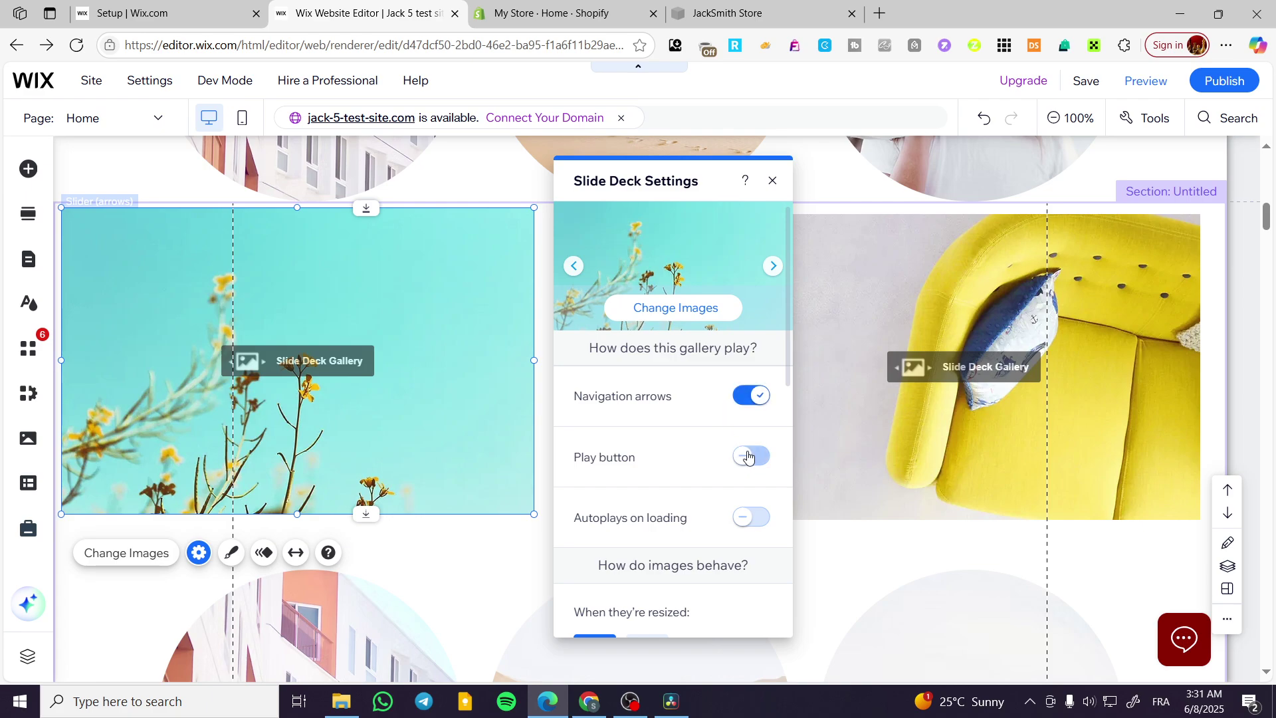
click(753, 518)
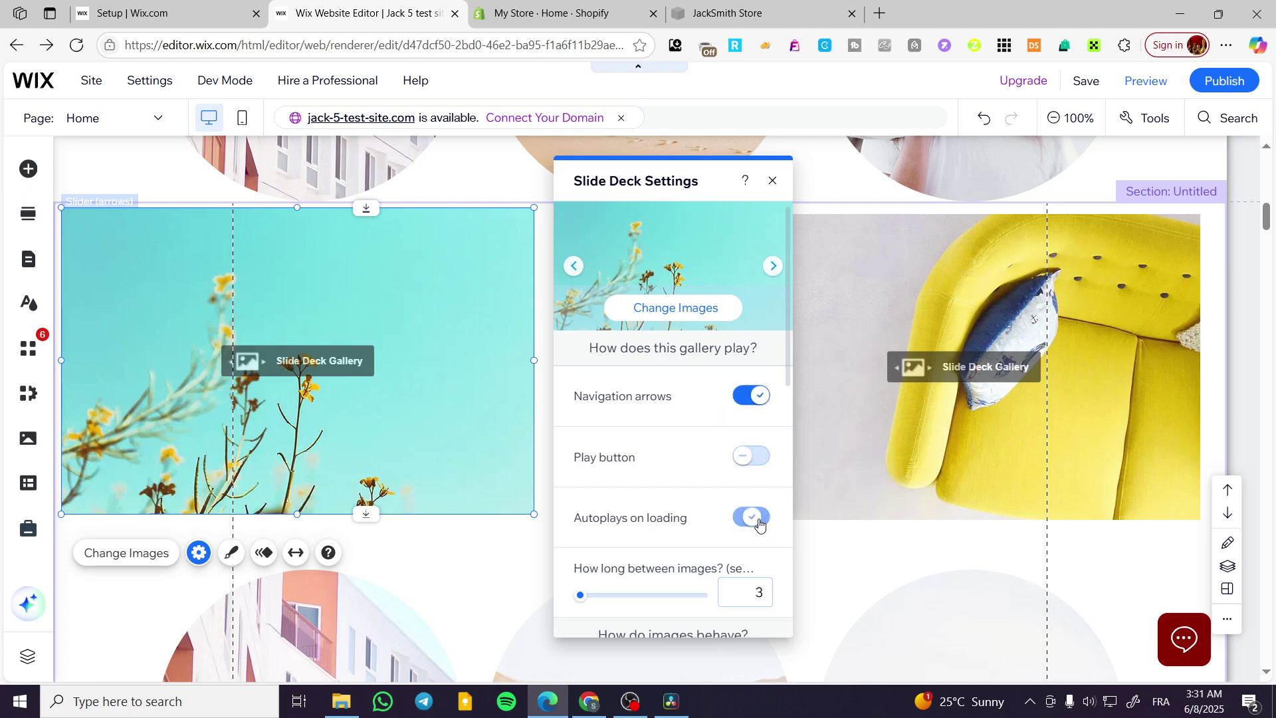
scroll(698, 558, down, 1)
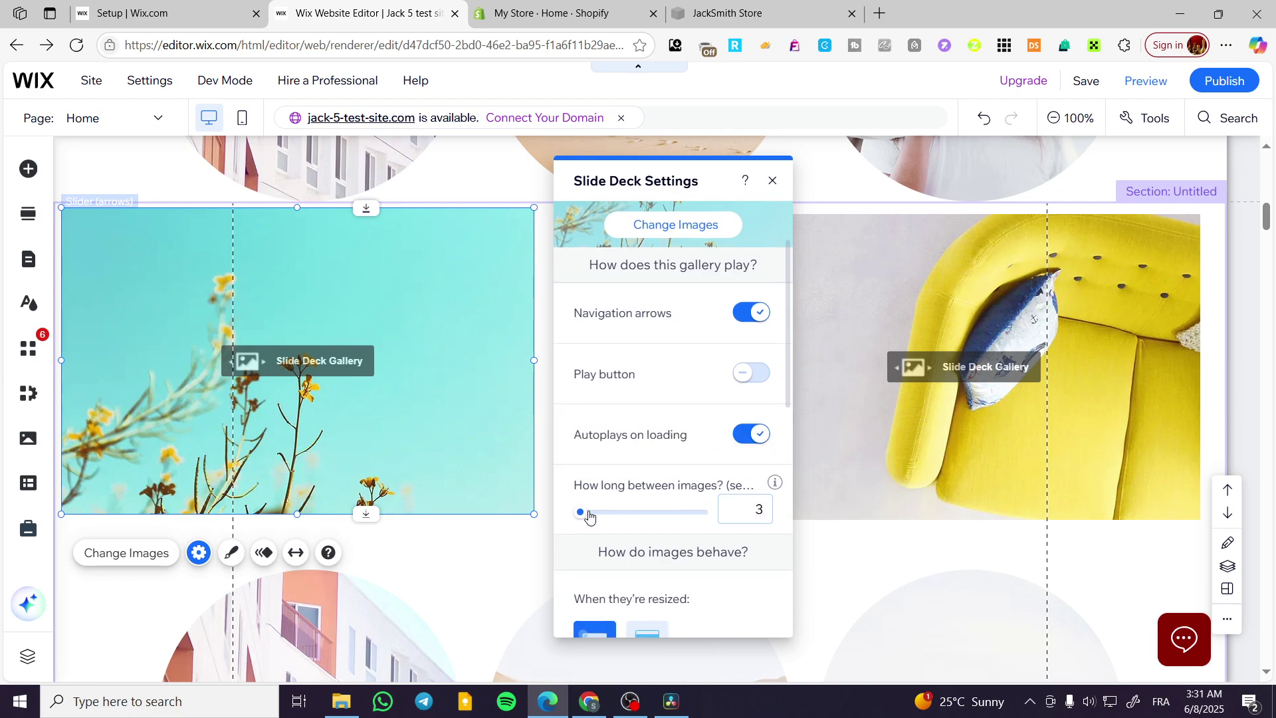
click(757, 511)
text(2)
key(Return)
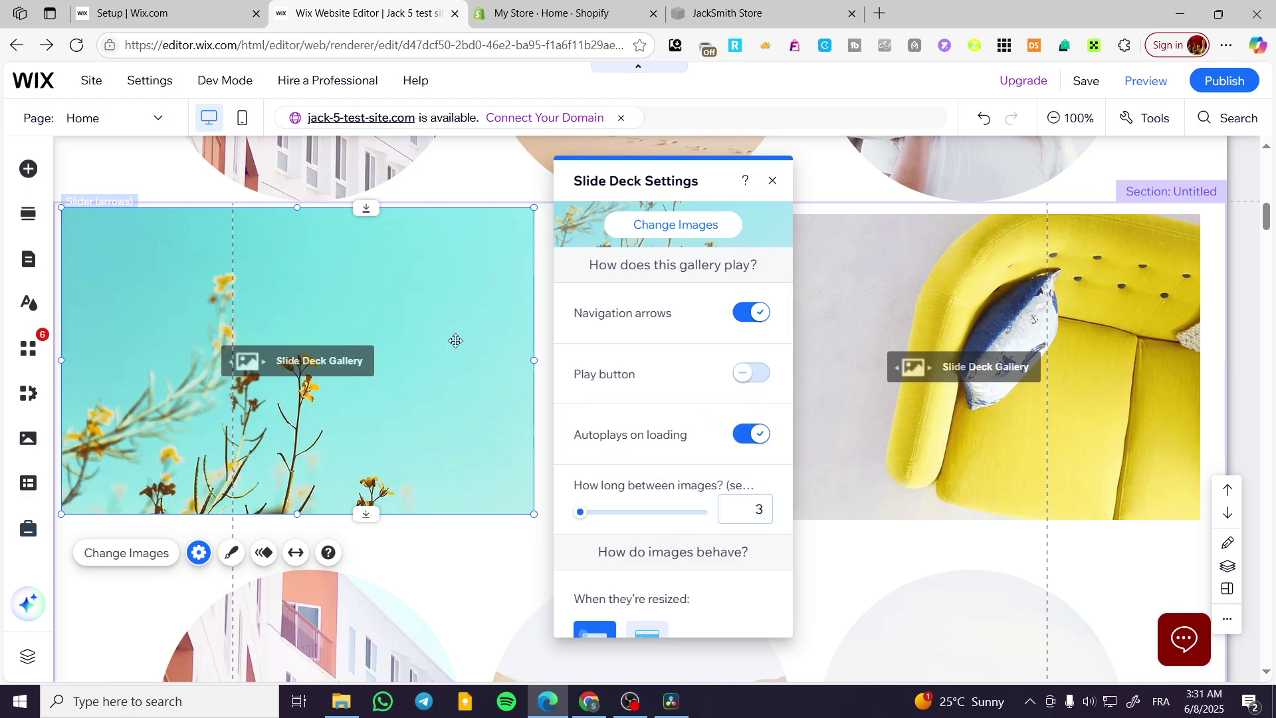
click(772, 180)
Step: Review the images in the yellow sofa slide deck without changing them
click(828, 377)
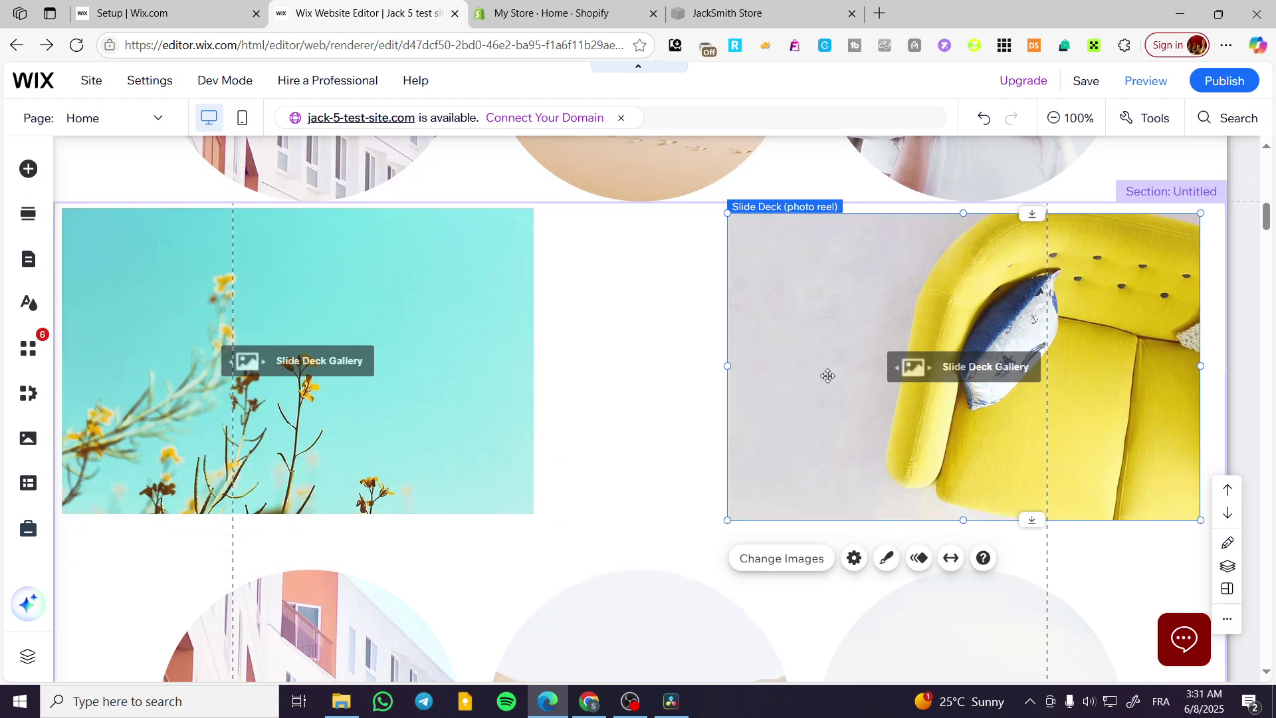
click(817, 561)
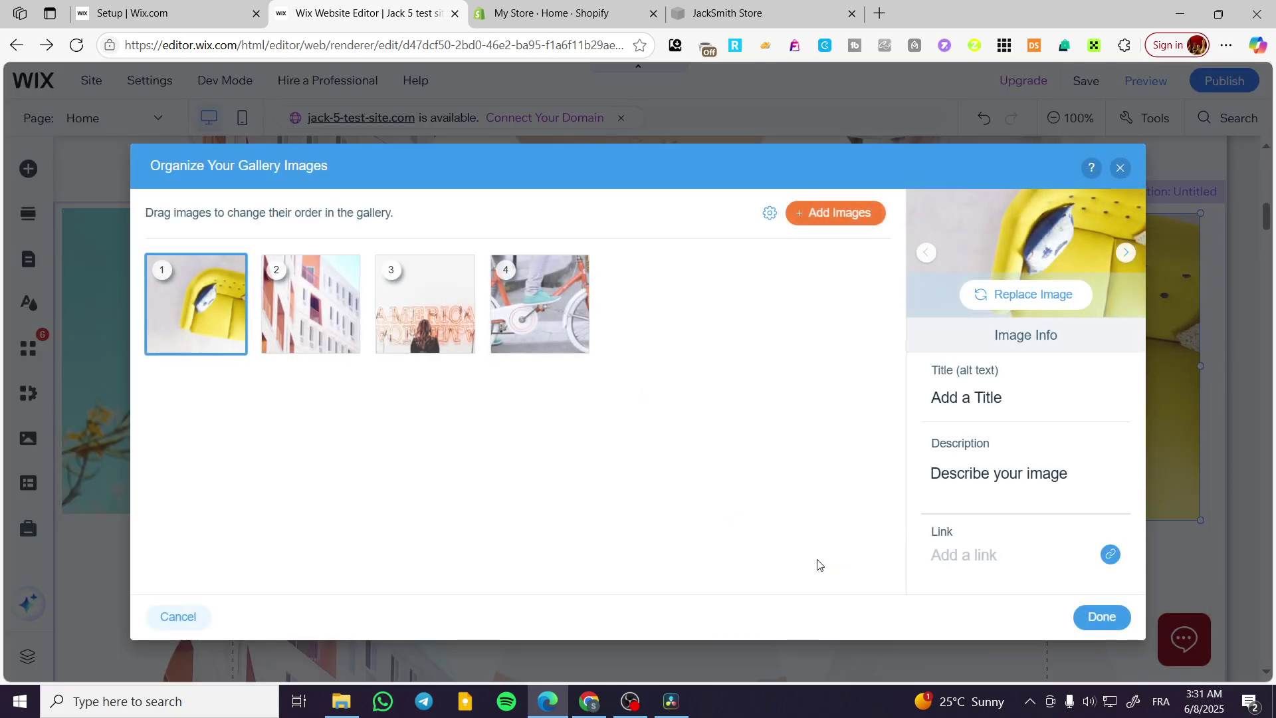
click(1121, 168)
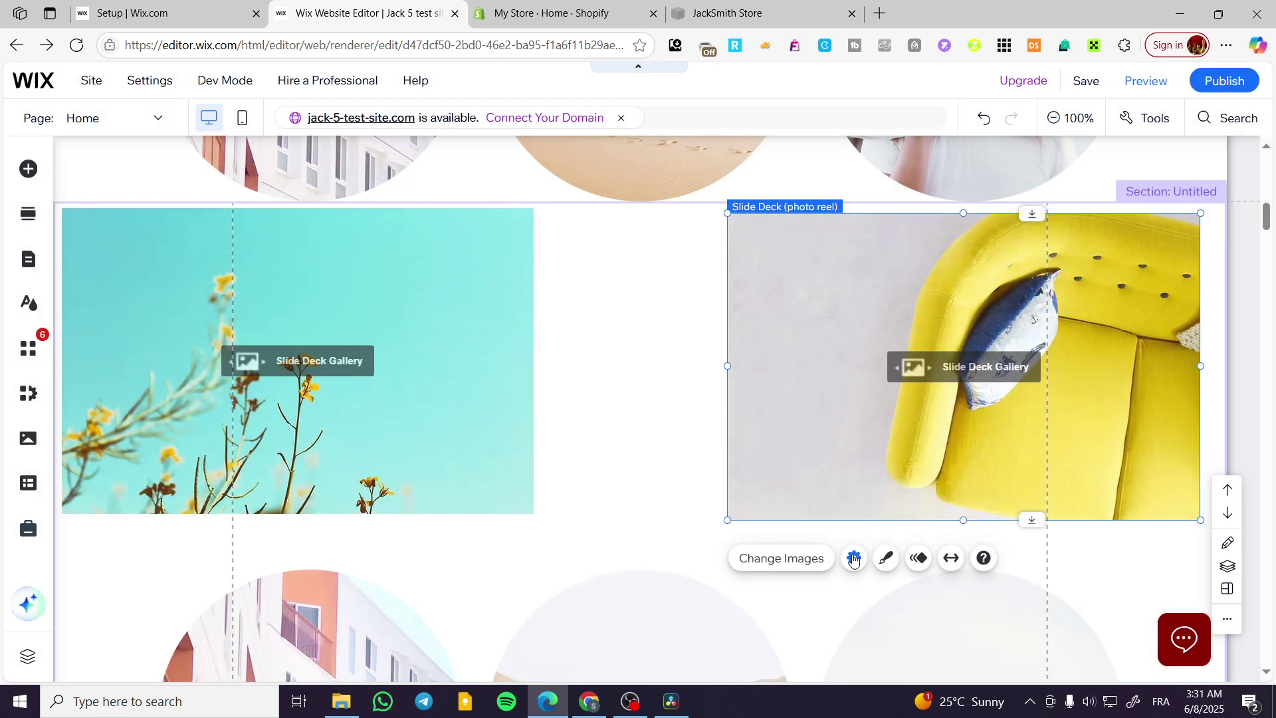
Step: Review the yellow sofa slide deck's playback, image behaviour and transition settings without changing them
click(854, 559)
scroll(588, 450, down, 3)
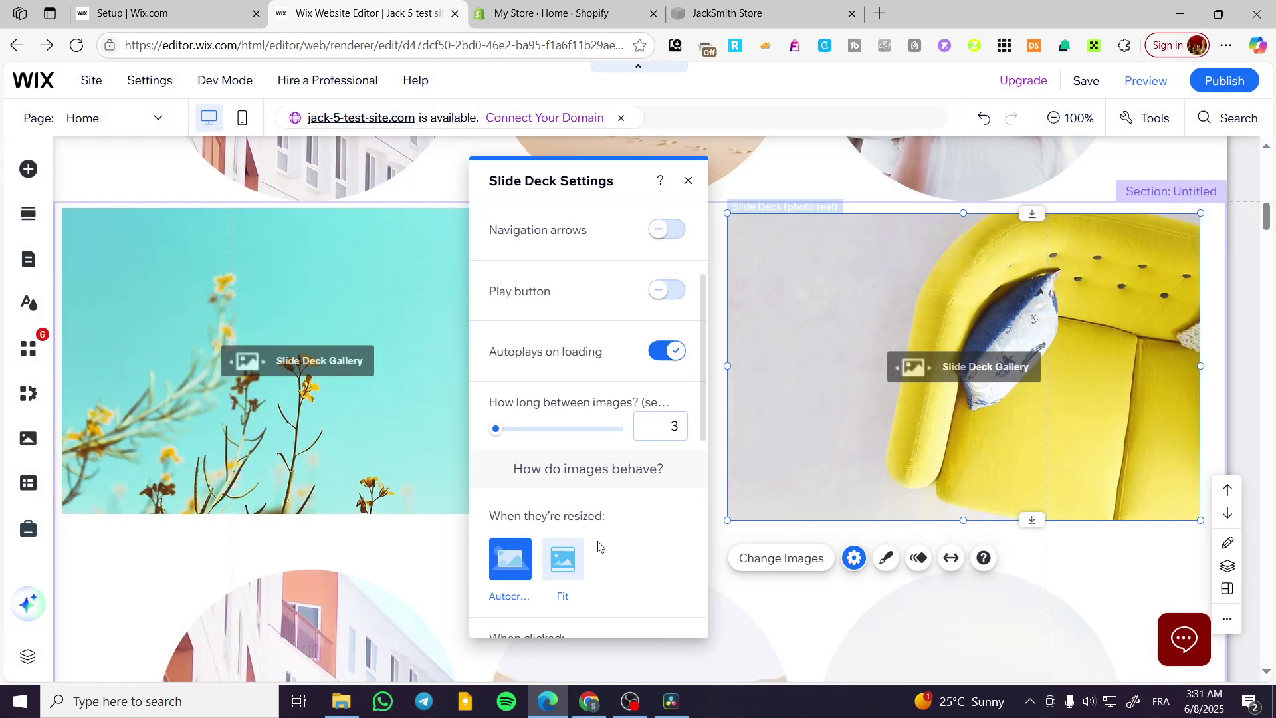
scroll(633, 410, down, 3)
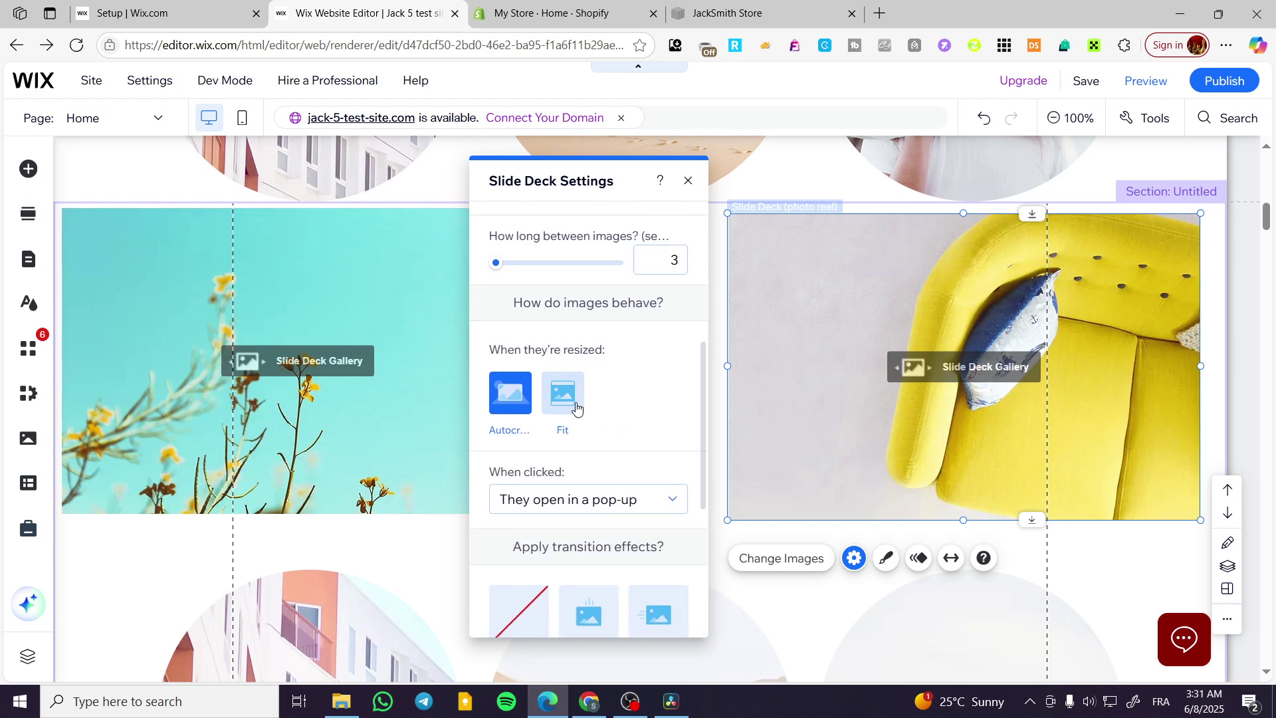
scroll(593, 527, down, 1)
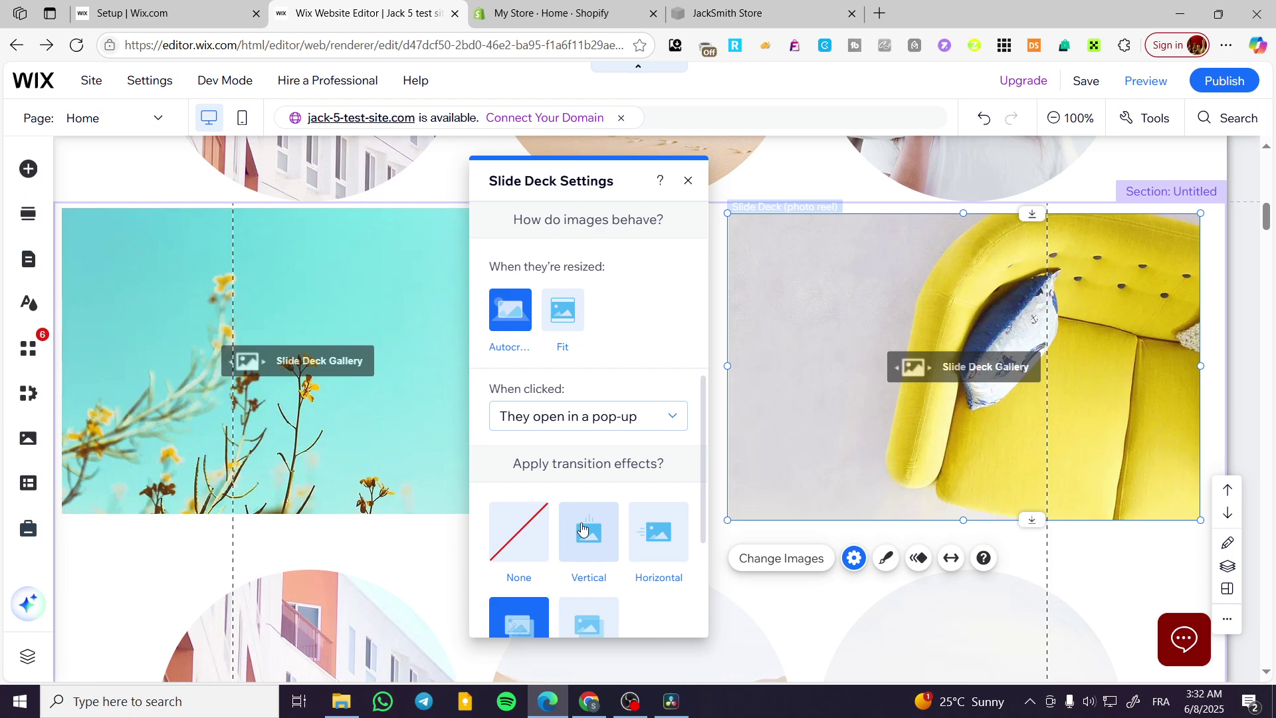
scroll(598, 542, down, 3)
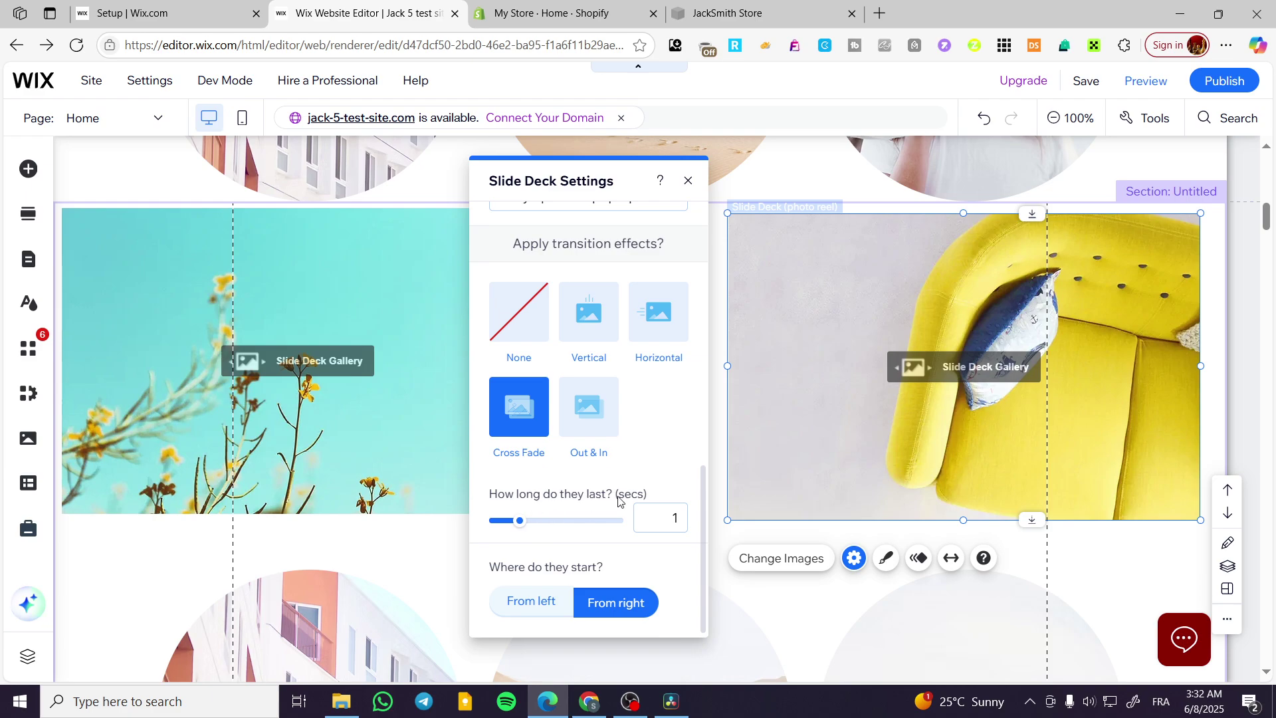
scroll(618, 499, up, 5)
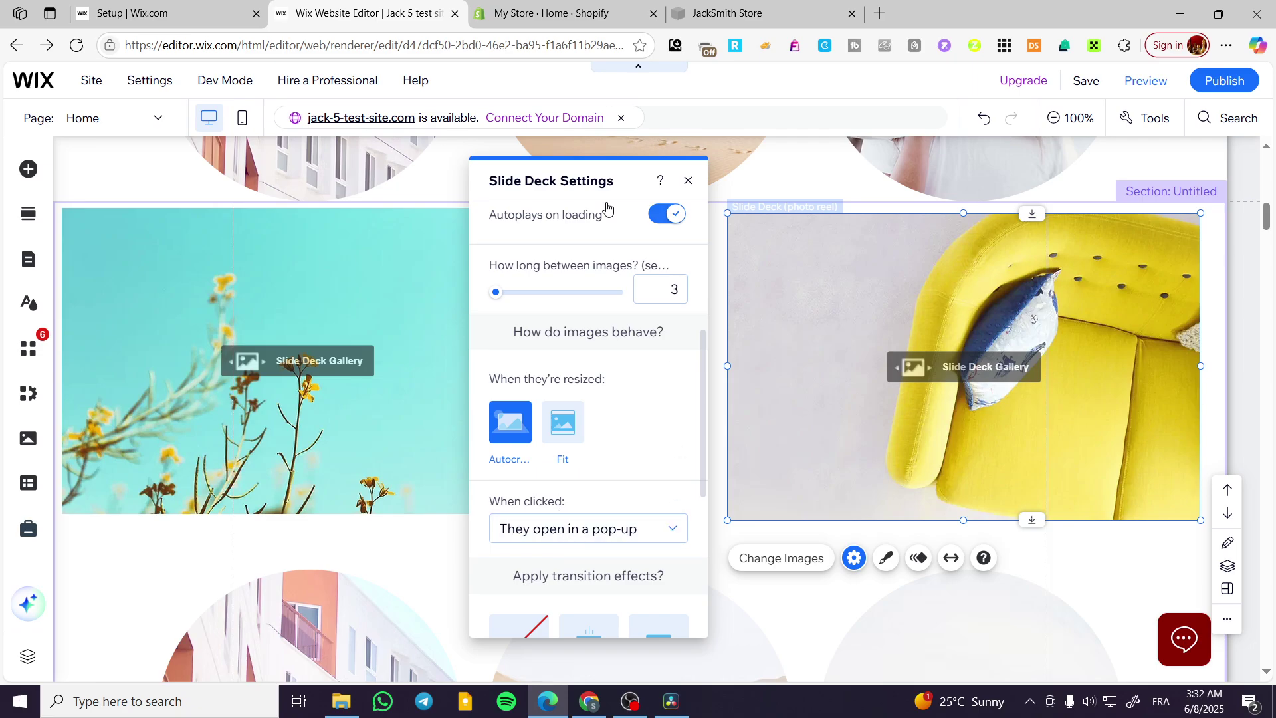
click(688, 186)
Step: Review the images in the circular-image slider gallery and leave them as they are
scroll(681, 348, down, 4)
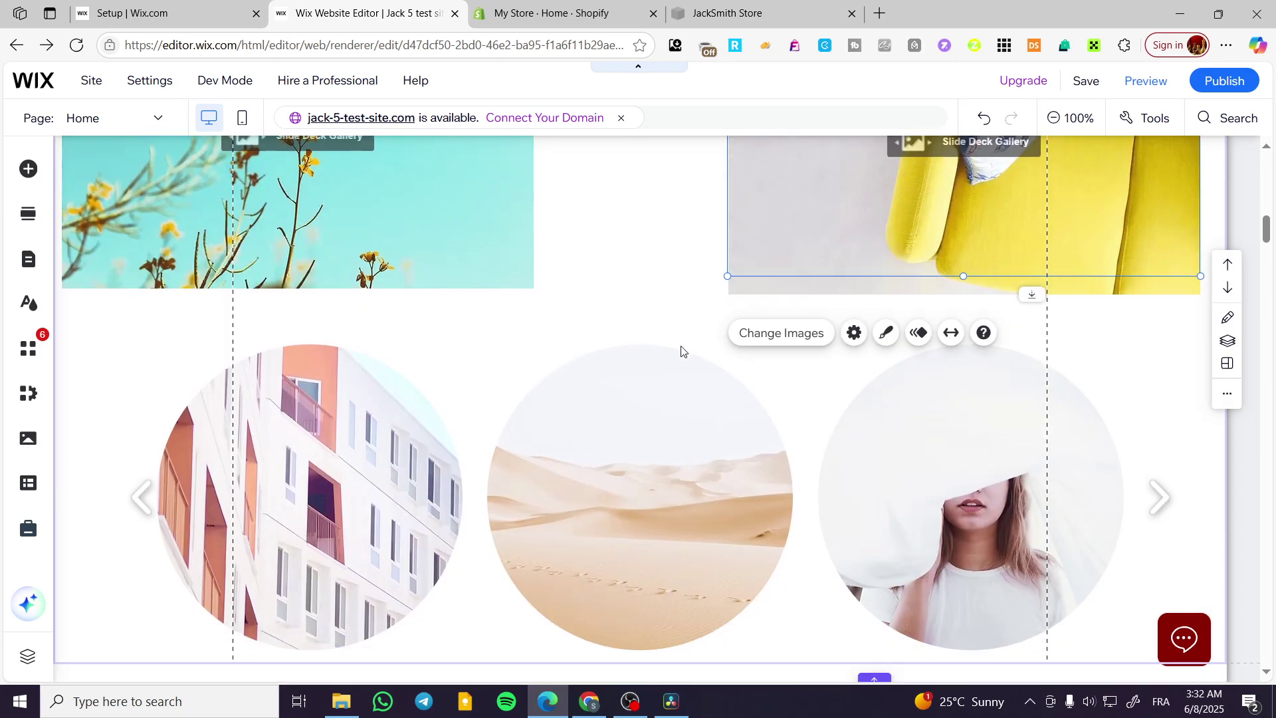
click(555, 506)
click(171, 281)
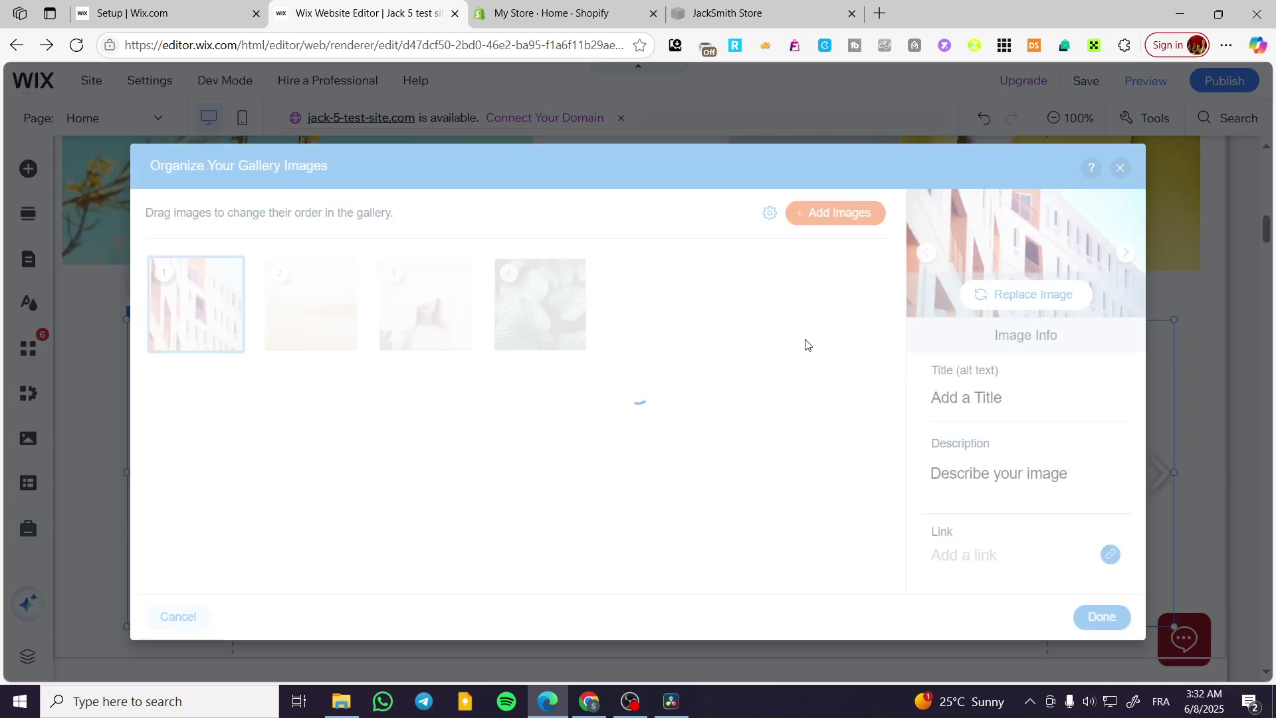
click(1121, 169)
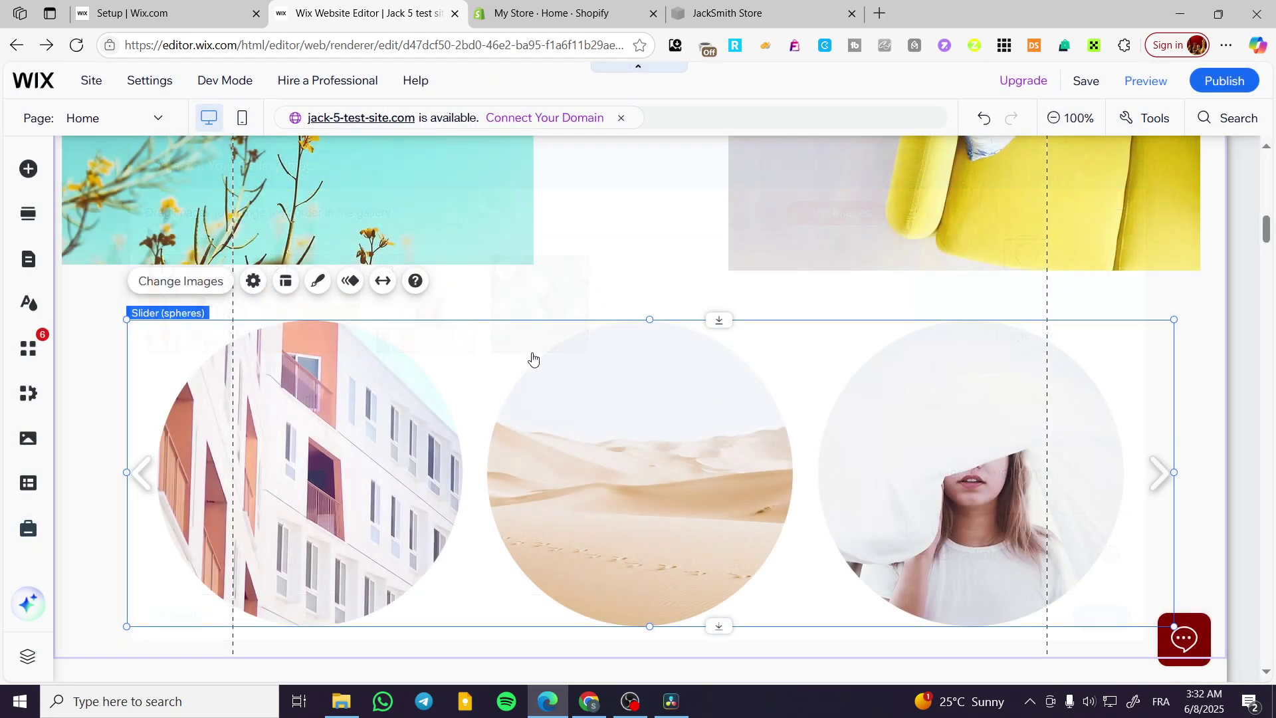
Step: Set the circular-image slider gallery's speed to 2 and check its image behaviour options
click(253, 280)
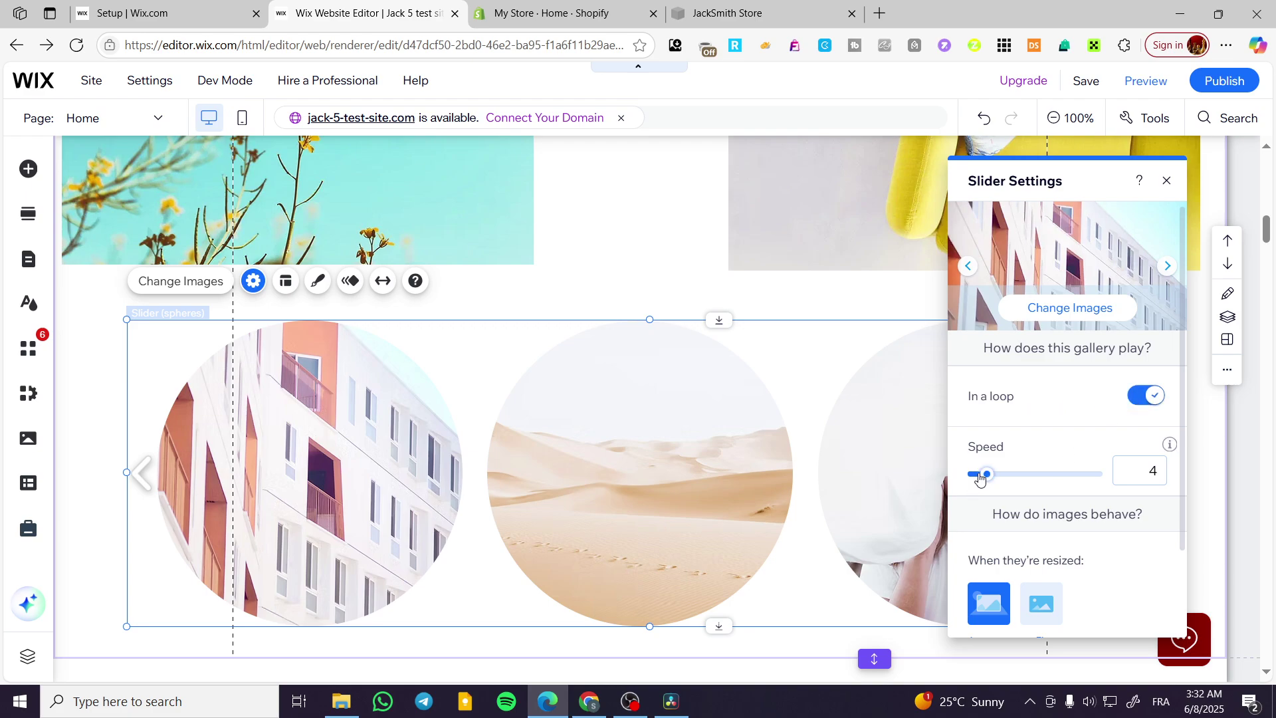
drag(980, 476, 976, 476)
text(2)
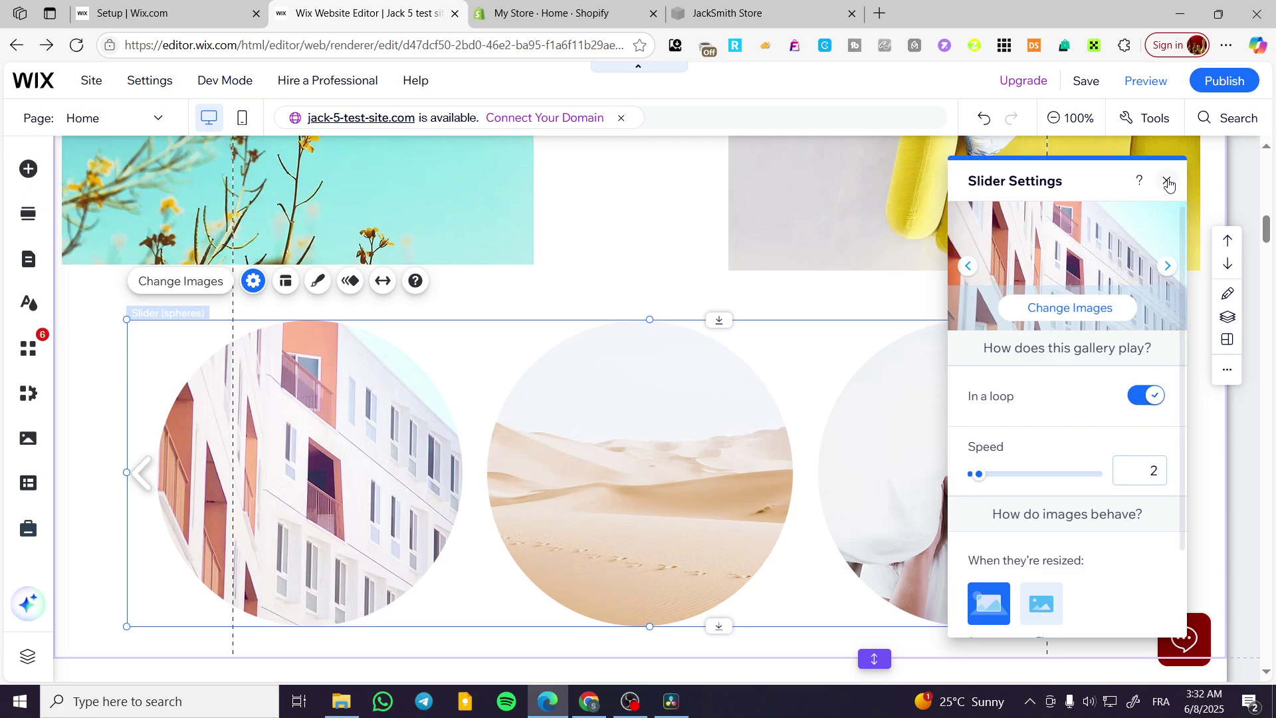
scroll(1154, 238, down, 2)
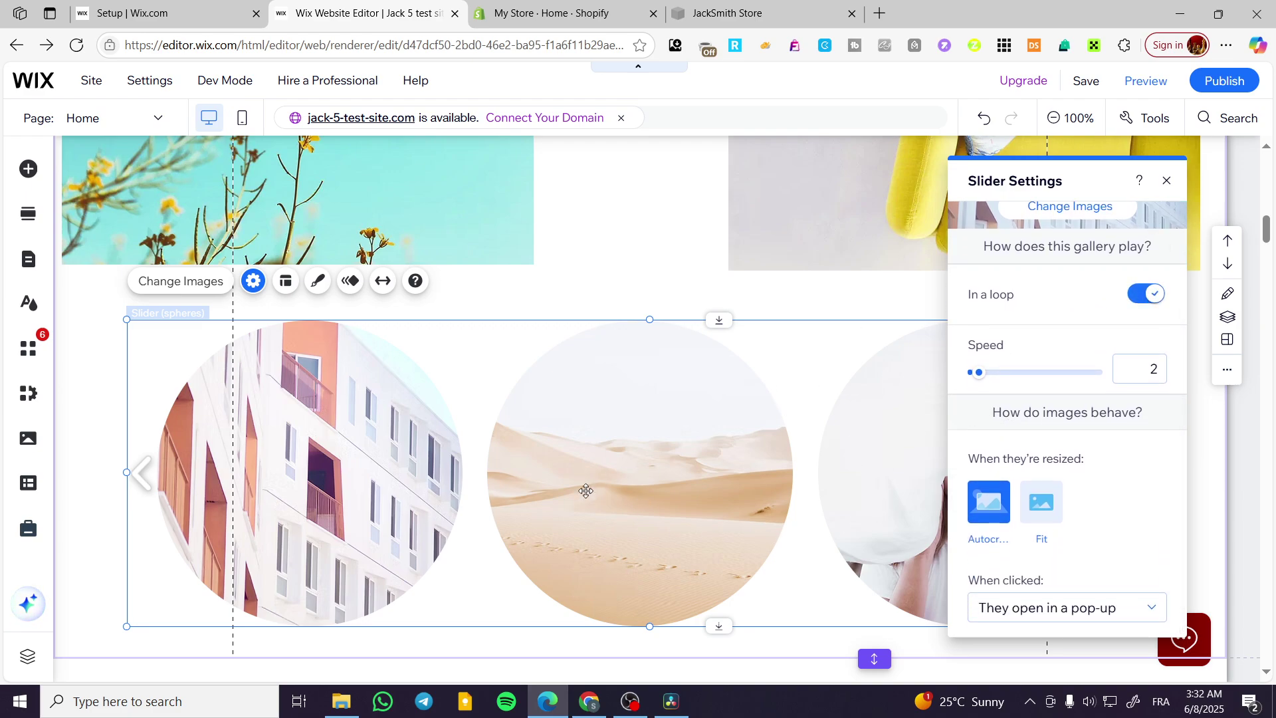
click(1167, 180)
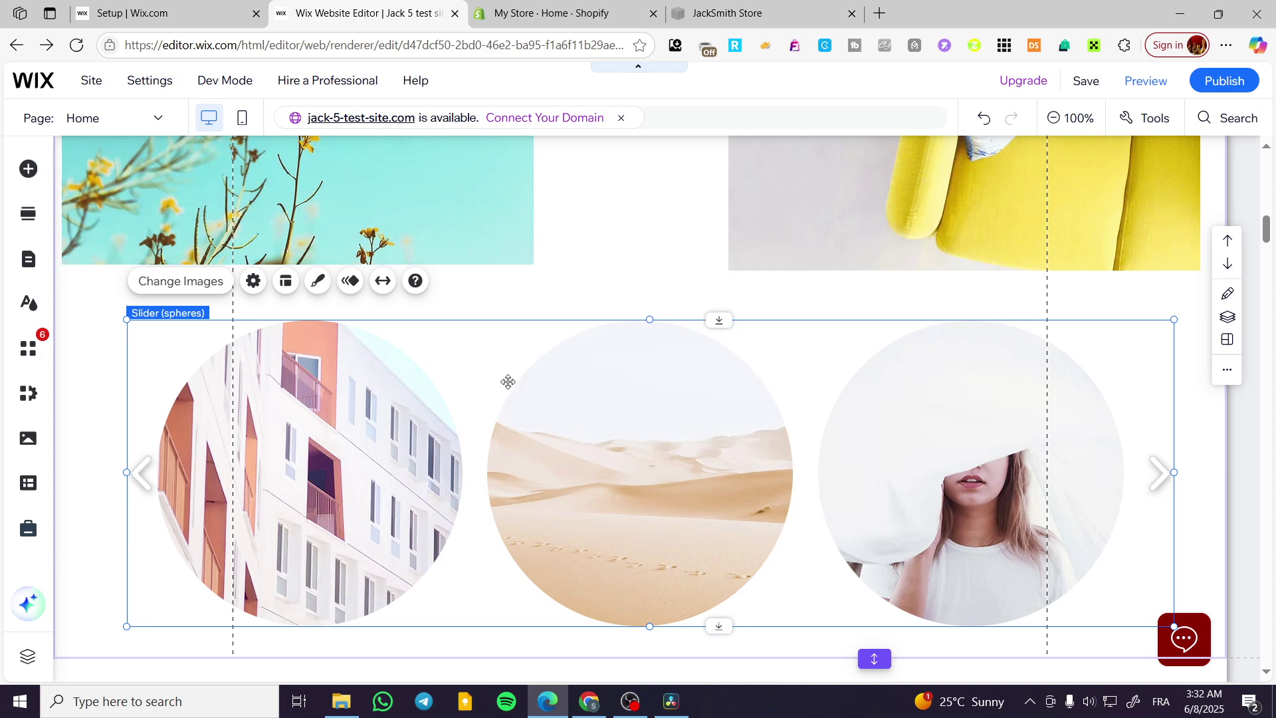
Step: Browse the Pro Galleries and insert the two-row sliding gallery near the lower edge of the circular-image slider
scroll(331, 349, up, 2)
scroll(331, 349, down, 1)
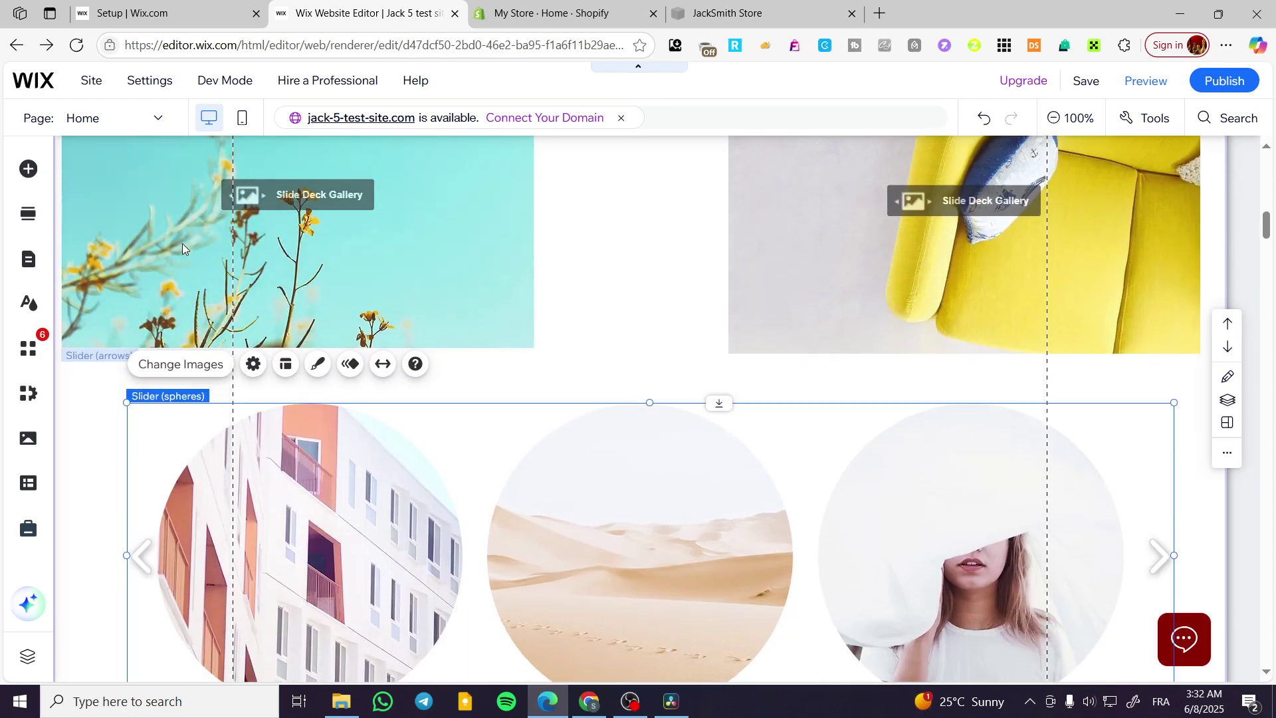
click(27, 174)
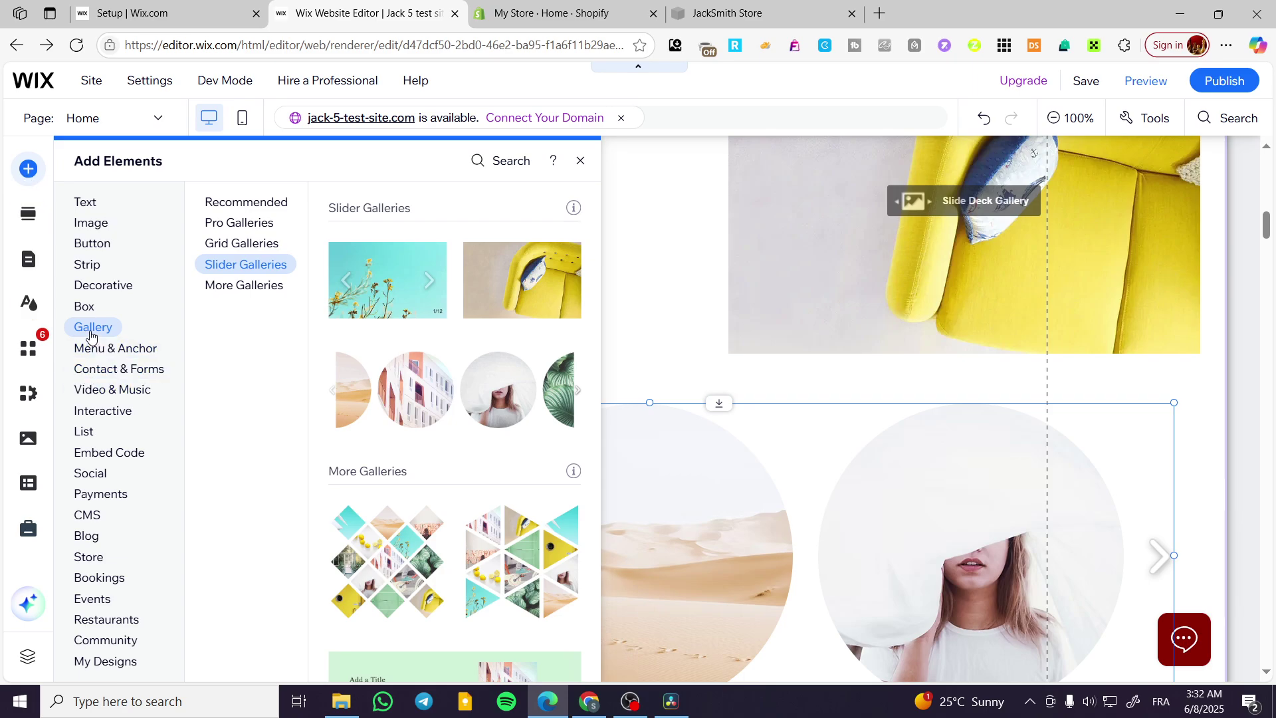
click(250, 222)
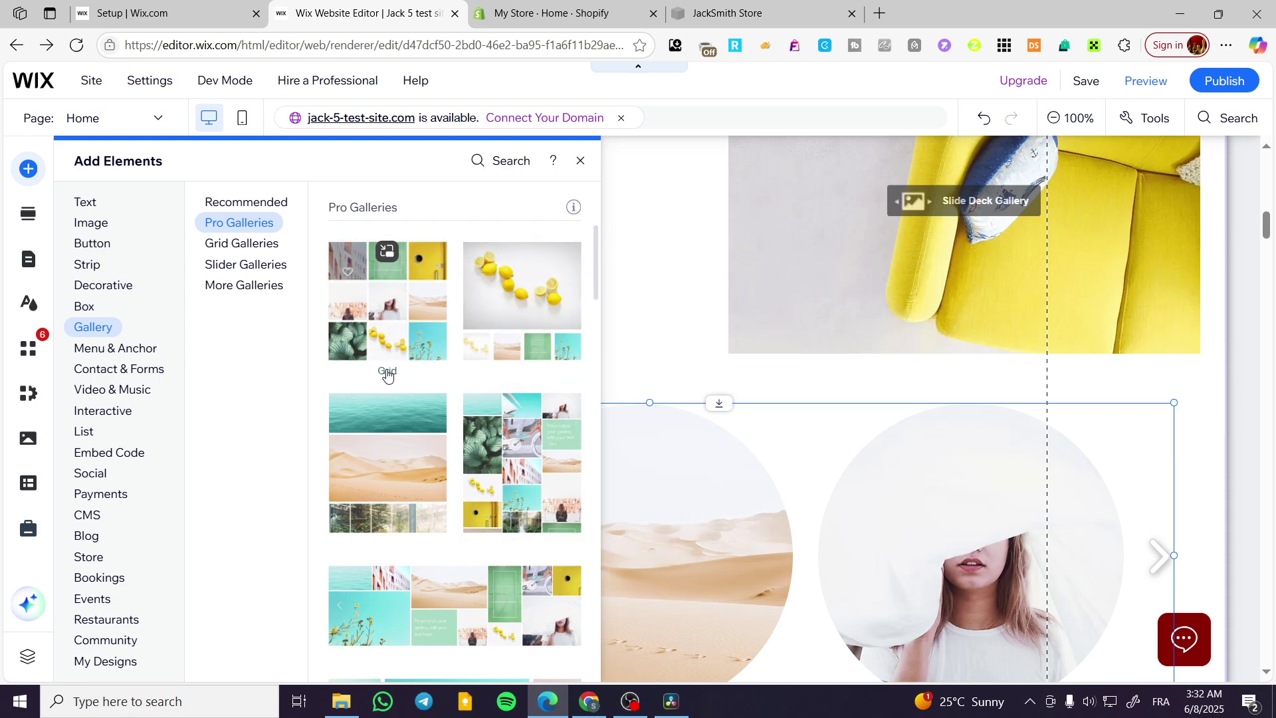
scroll(396, 374, down, 2)
scroll(466, 332, down, 1)
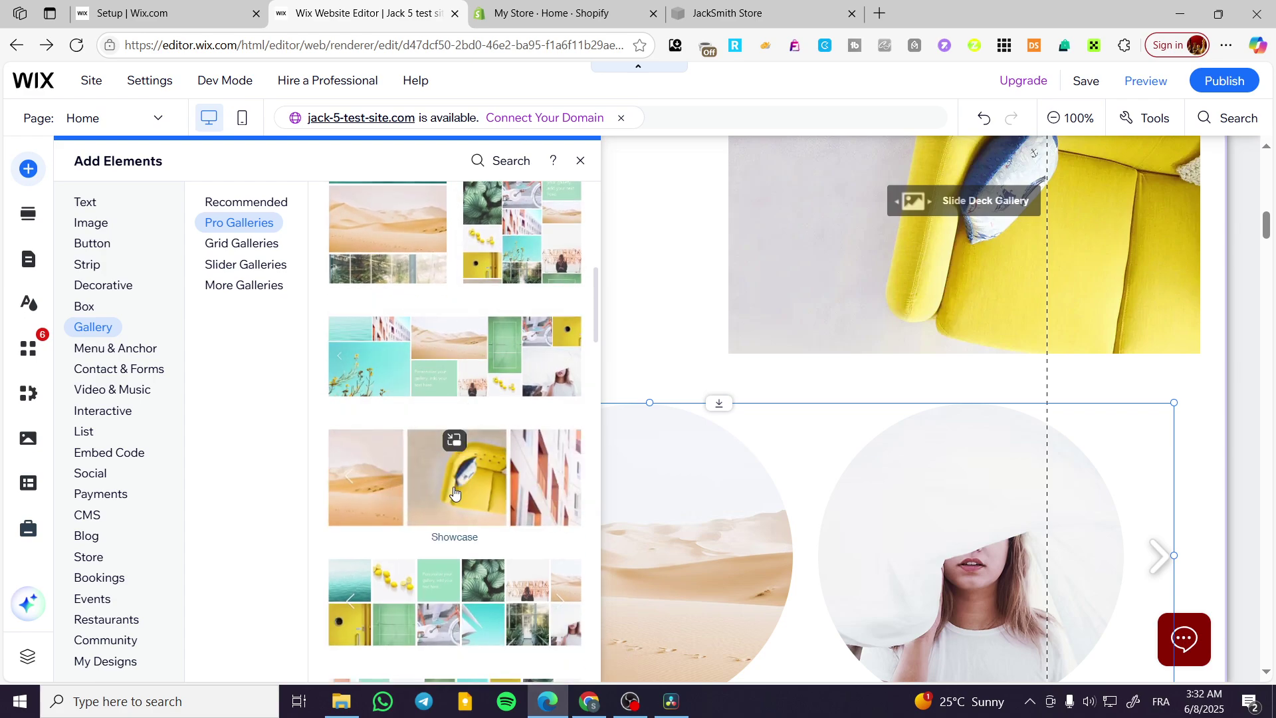
scroll(459, 475, down, 2)
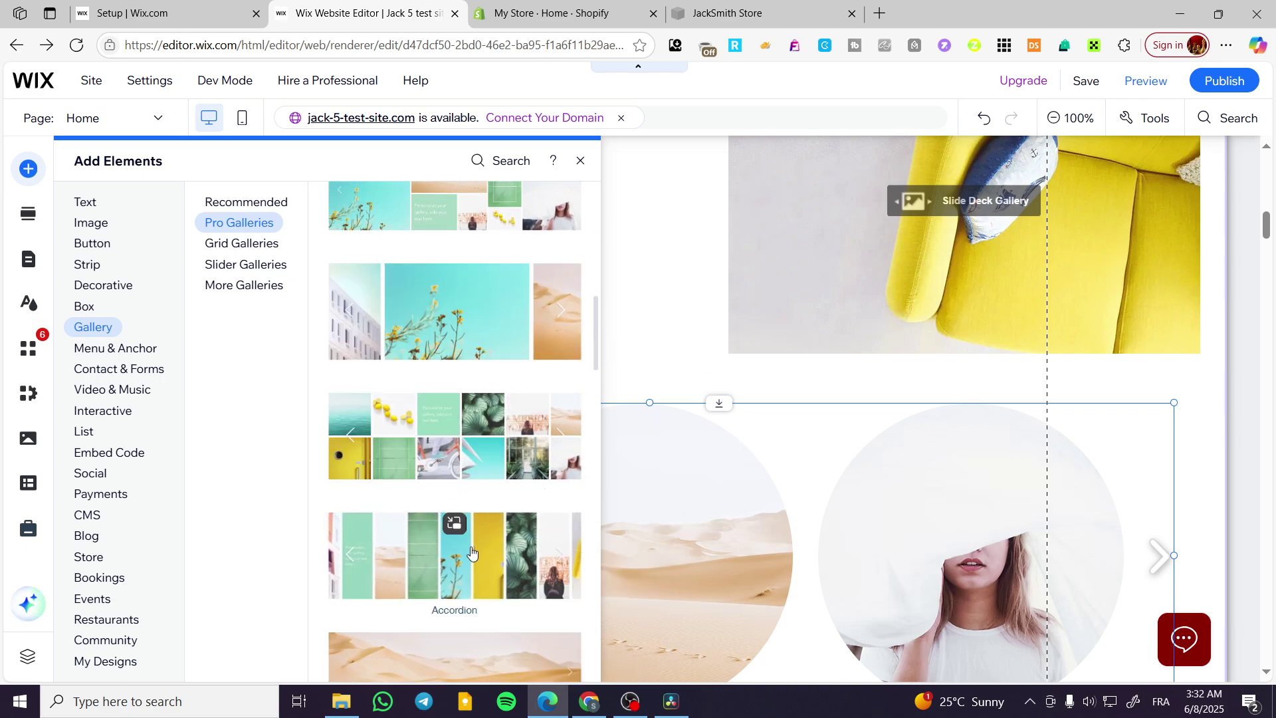
scroll(469, 532, down, 2)
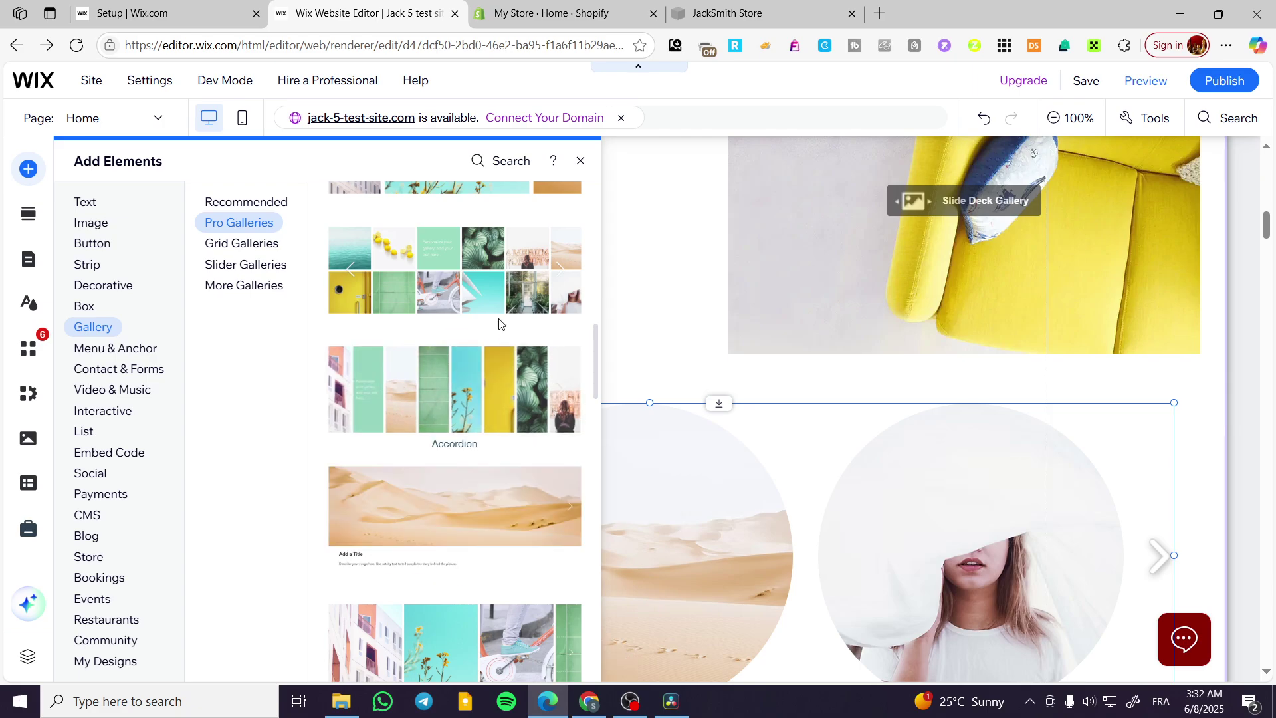
drag(519, 319, 695, 329)
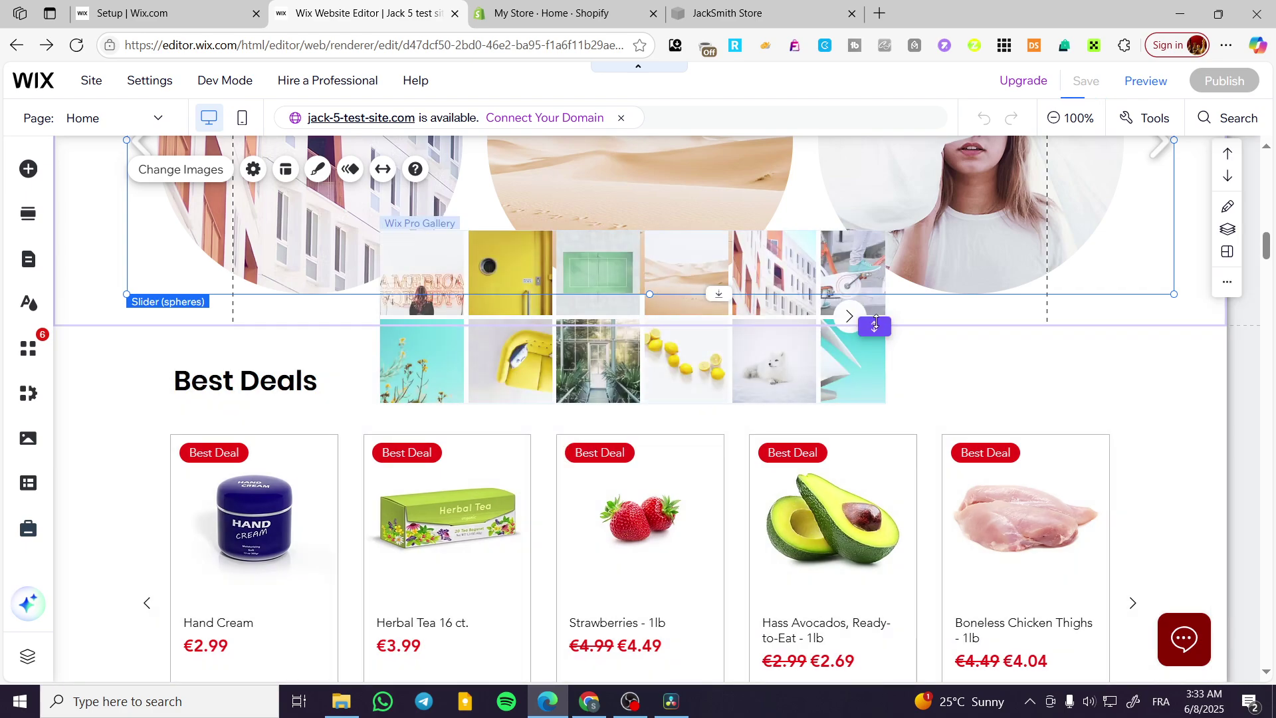
Step: Extend the section downward and move the Pro Gallery into the empty space below the circular-image slider
drag(875, 324, 873, 549)
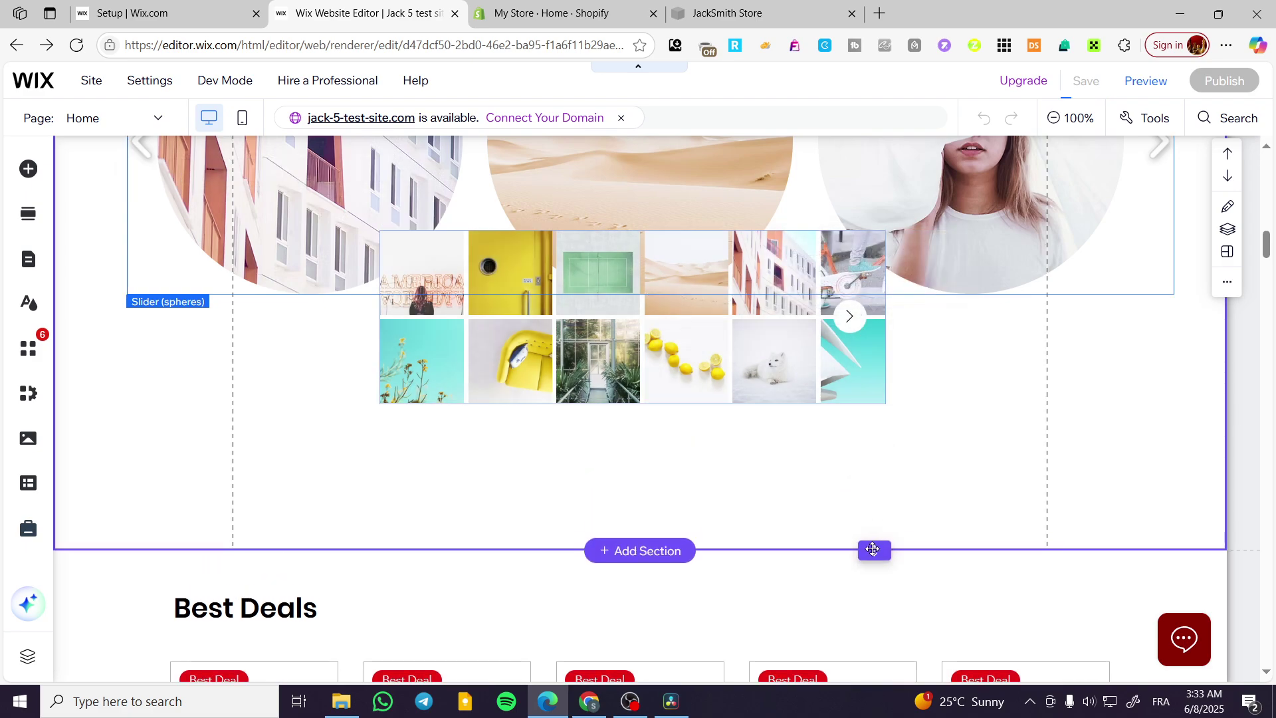
drag(585, 254, 584, 373)
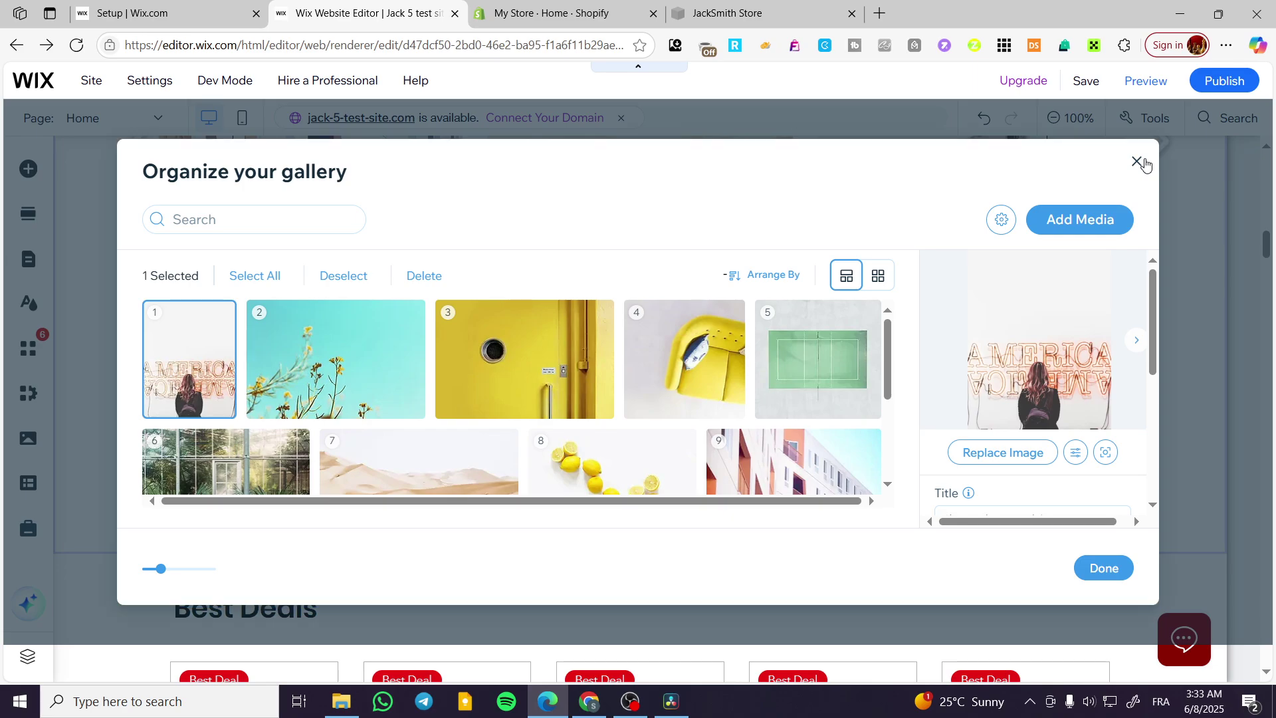
click(1137, 162)
Step: Review the Pro Gallery's layout, click behaviour, social and design settings without changing them
click(511, 304)
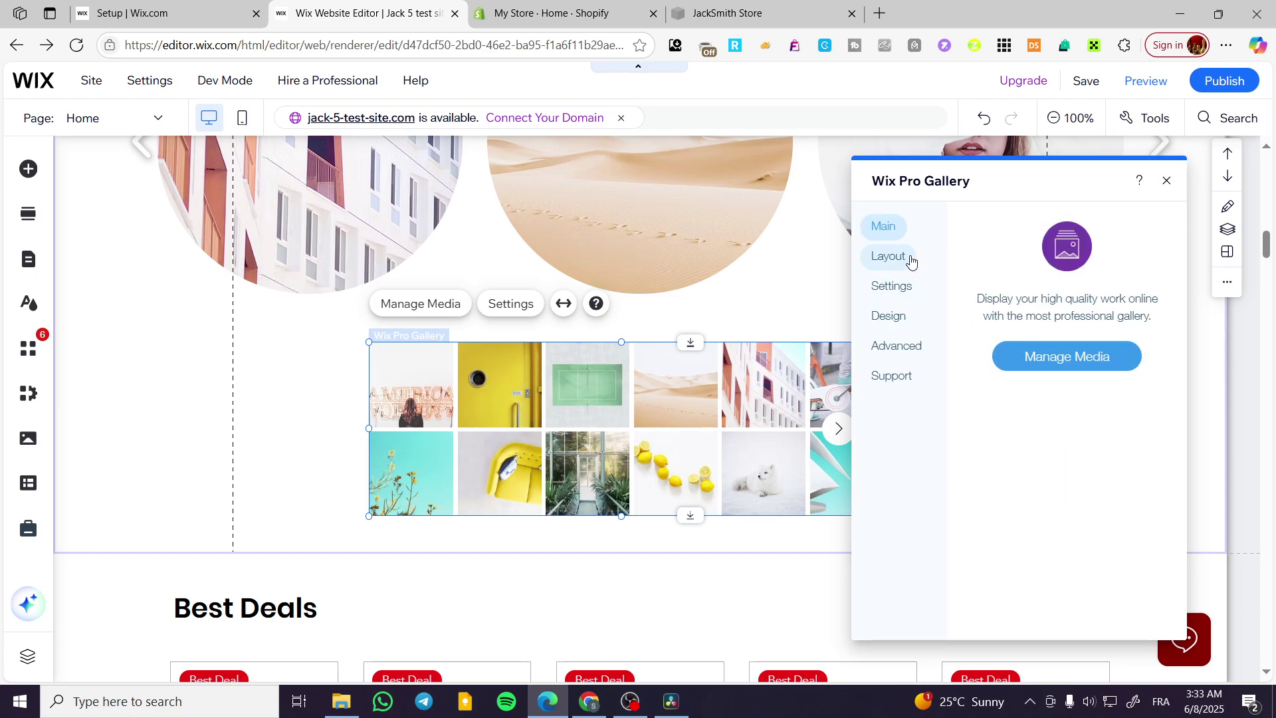
click(906, 261)
click(901, 291)
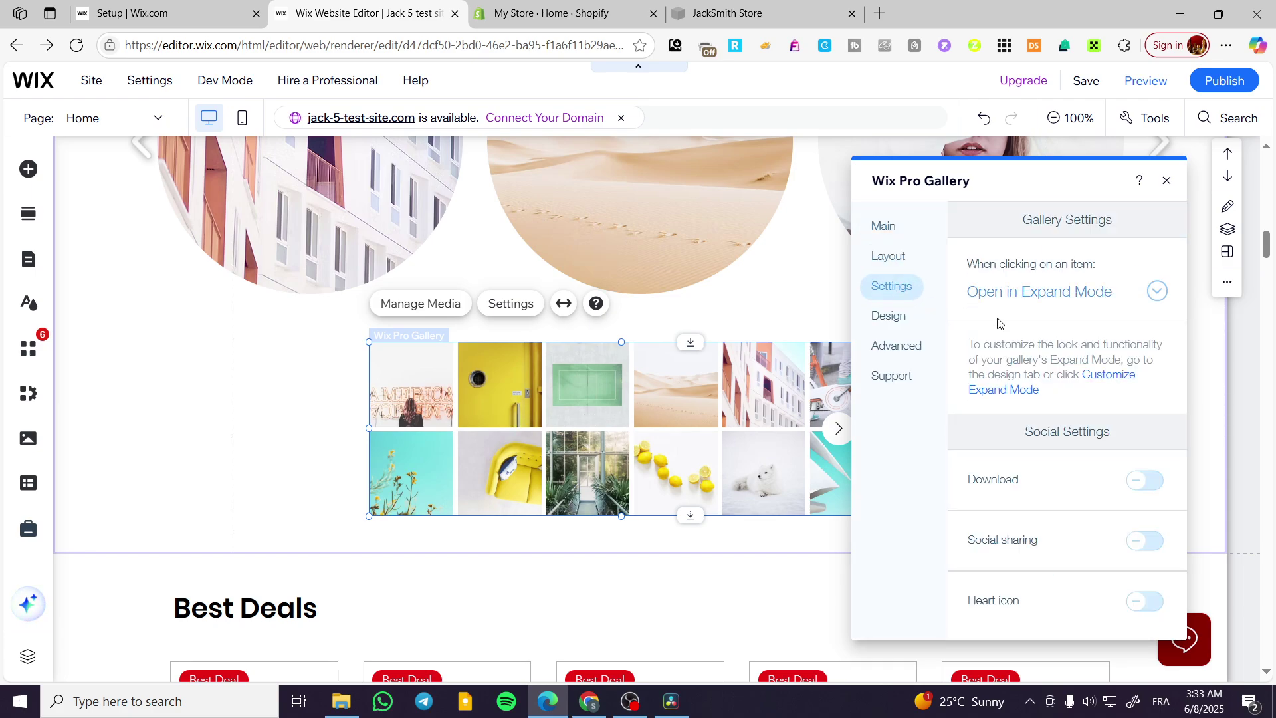
scroll(1110, 486, down, 3)
scroll(955, 499, up, 1)
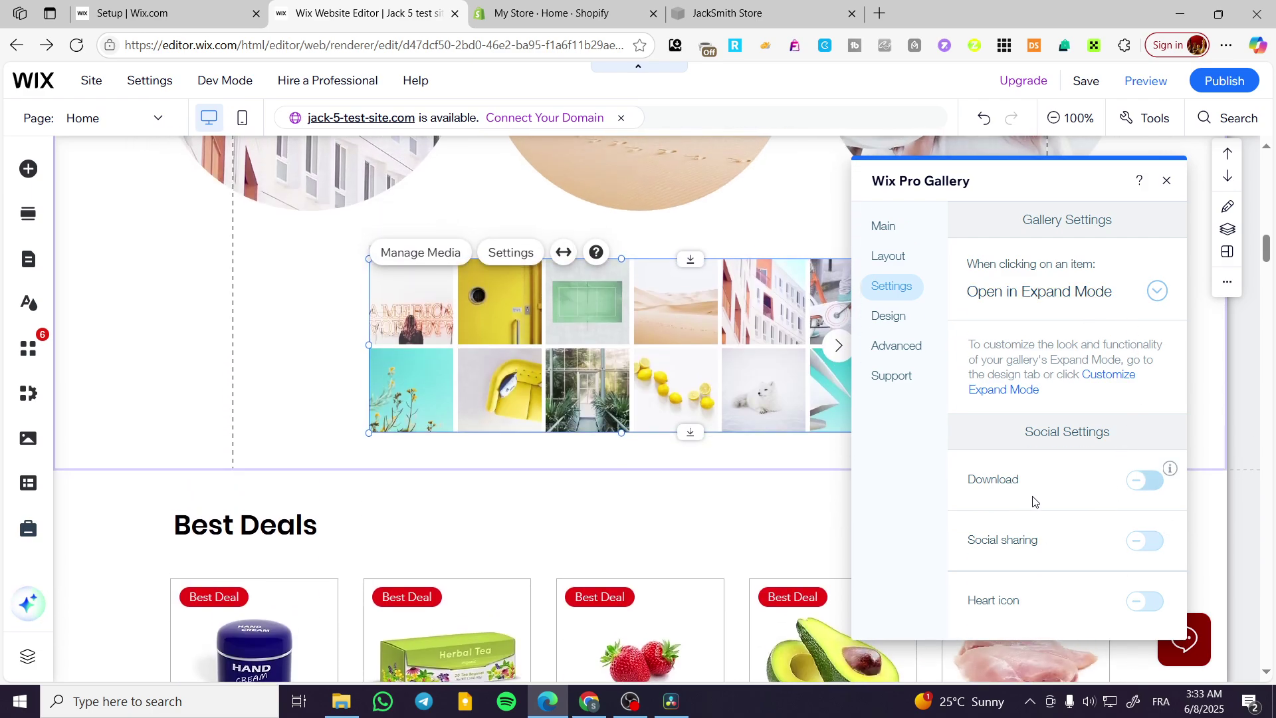
click(890, 316)
Step: Set the Pro Gallery's videos to play with Autoplay, then close its settings and deselect the gallery
click(901, 345)
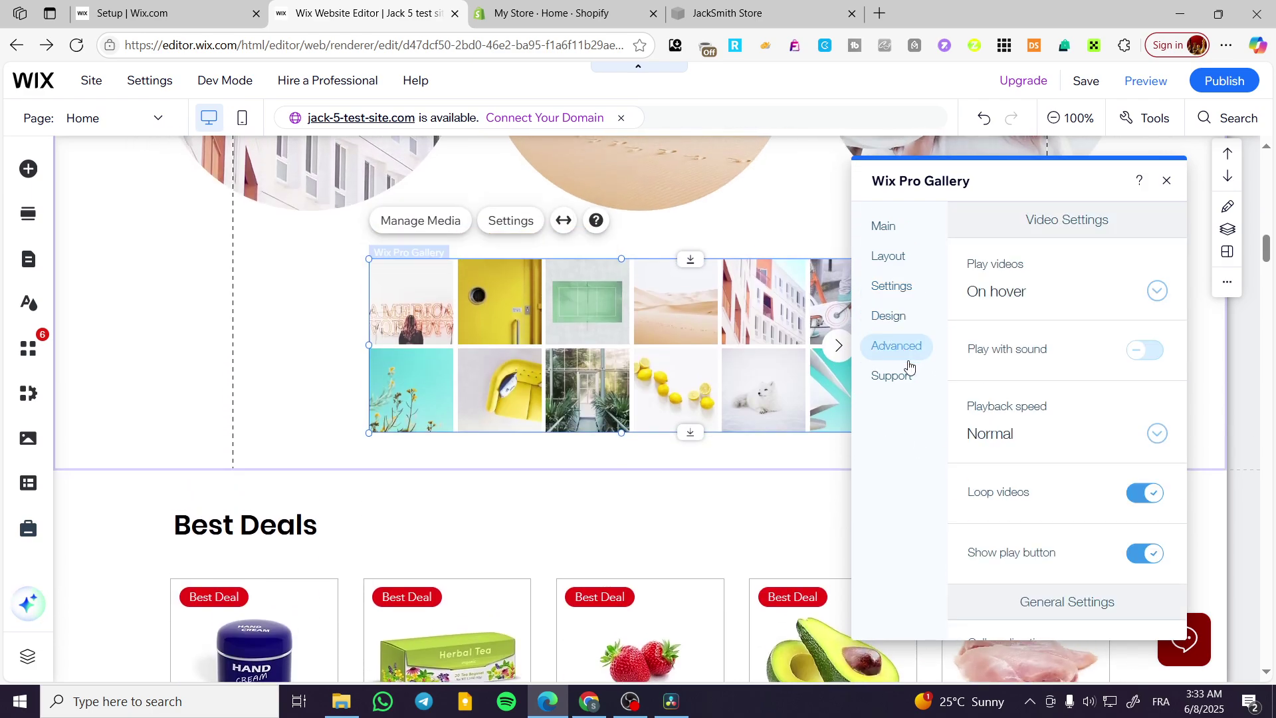
click(1158, 292)
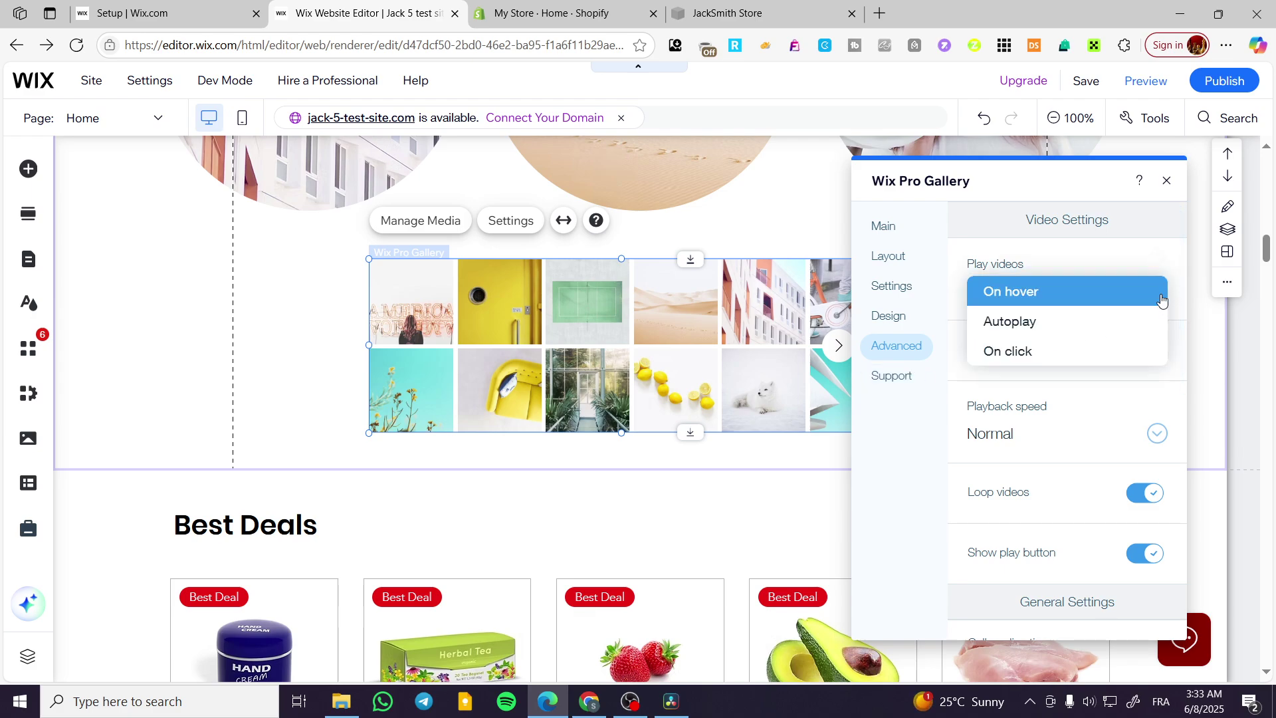
click(1123, 321)
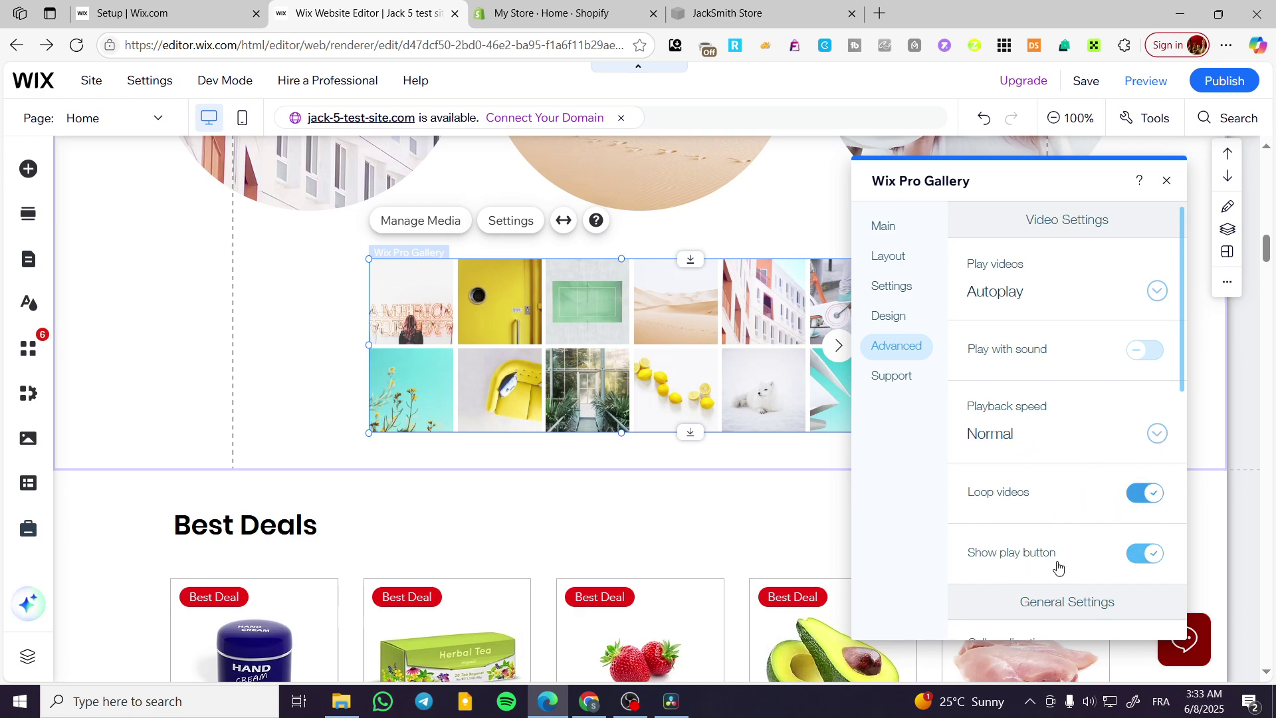
click(1166, 181)
click(302, 389)
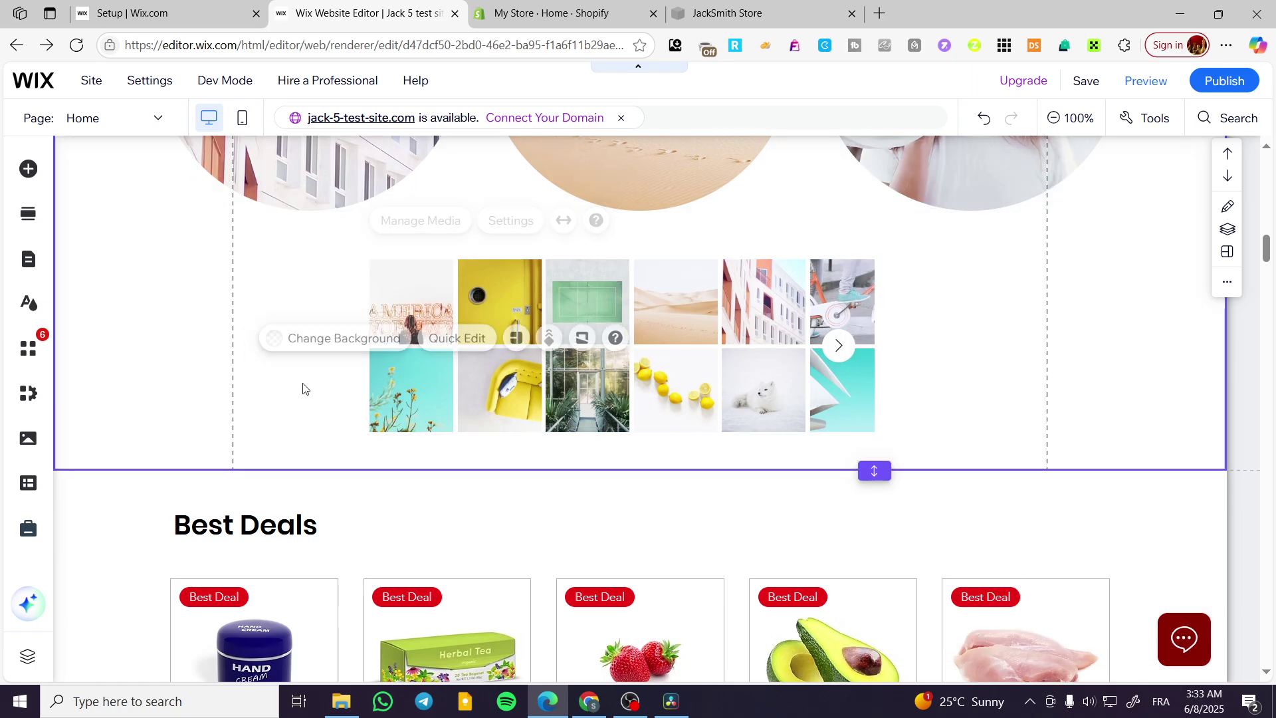
Step: Look back over the galleries higher up the Home page and switch to the site's Setup dashboard
scroll(302, 389, up, 15)
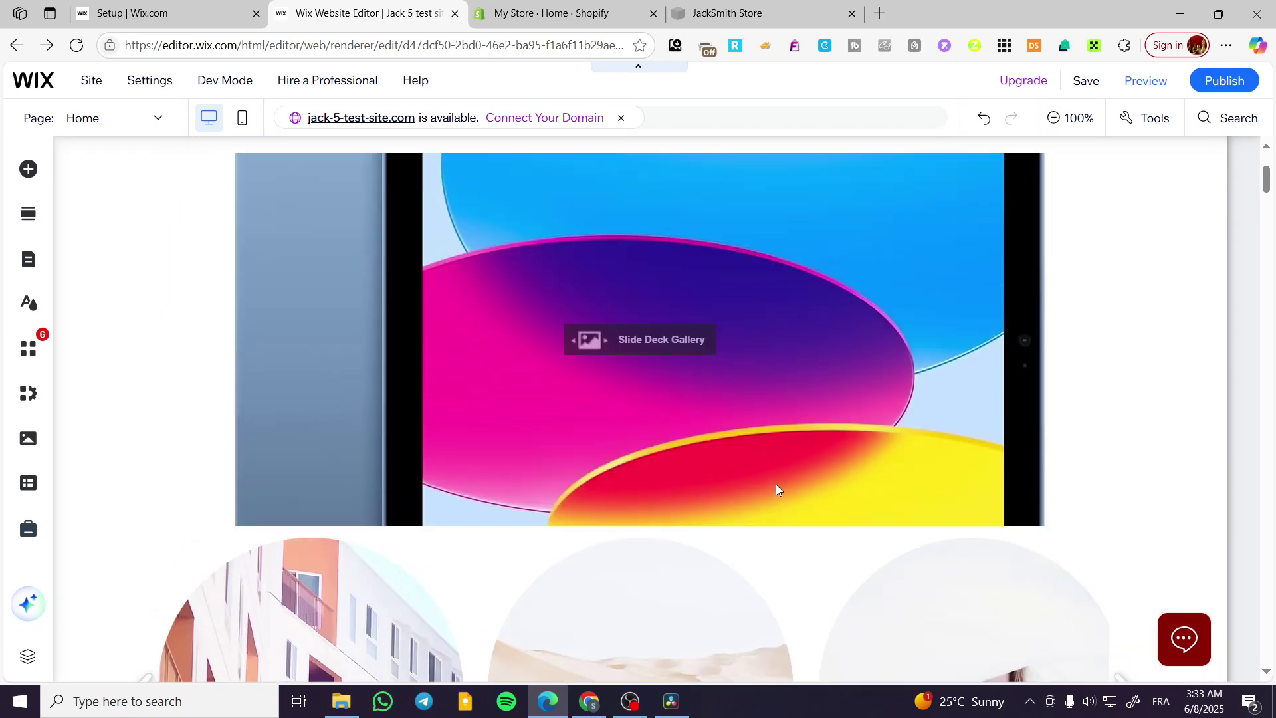
scroll(775, 483, up, 5)
click(230, 19)
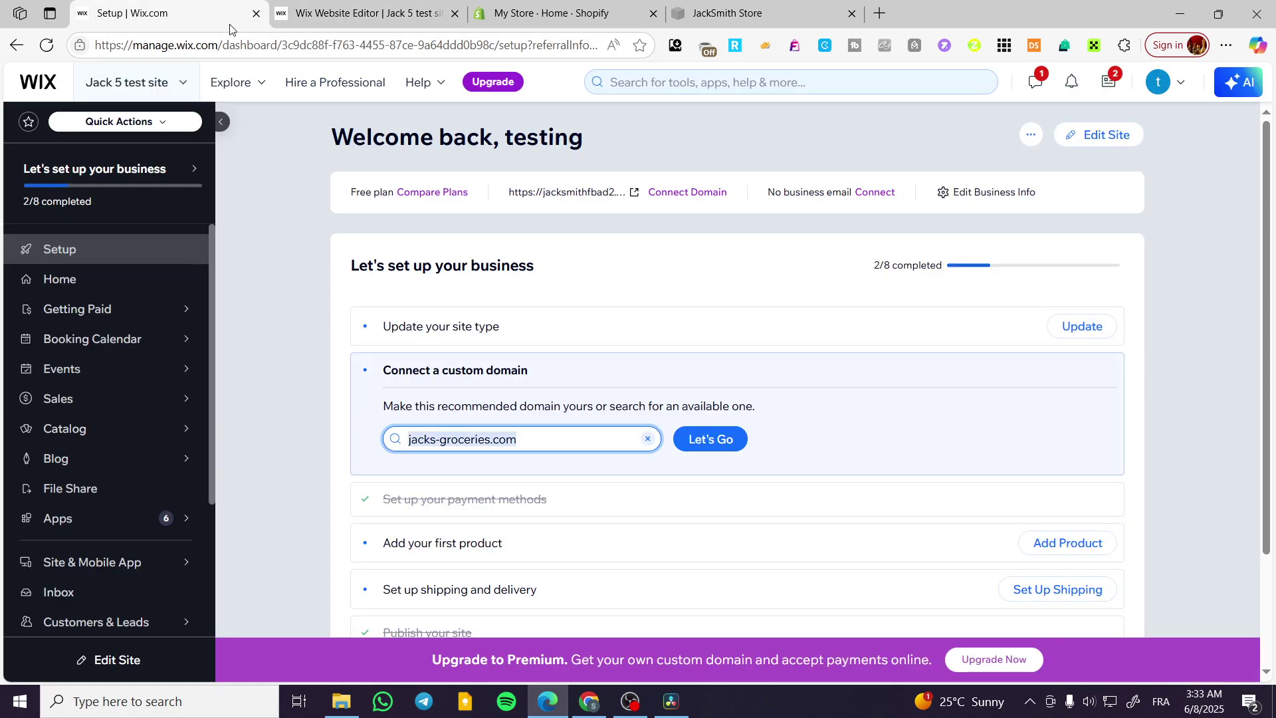